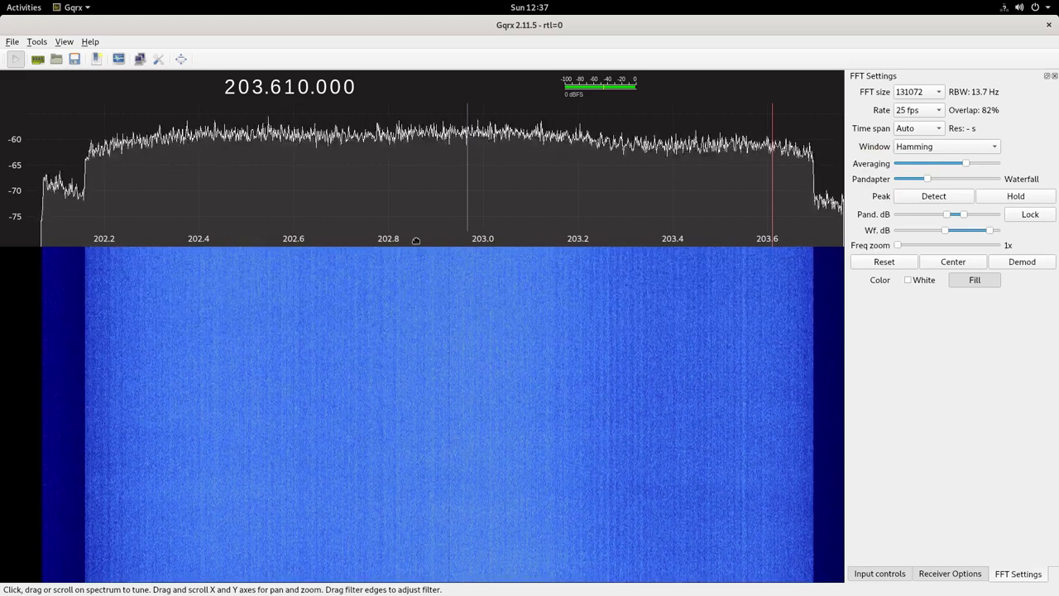
Step: Increase FFT averaging and zoom the Gqrx spectrum to about 142x around 202.88 MHz
scroll(416, 240, "up", 10)
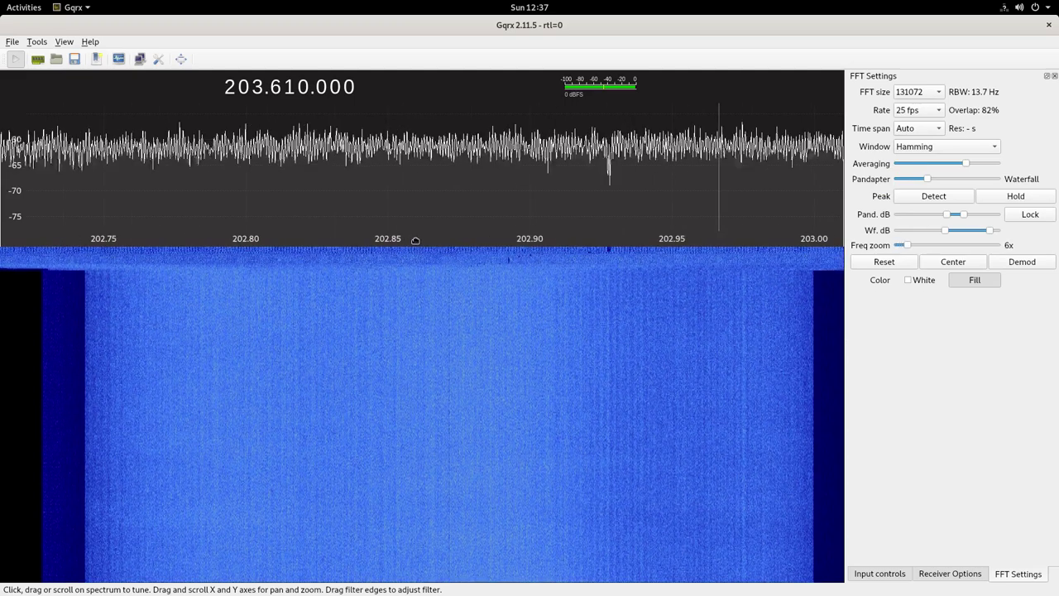
left_click_drag(972, 164, 992, 164)
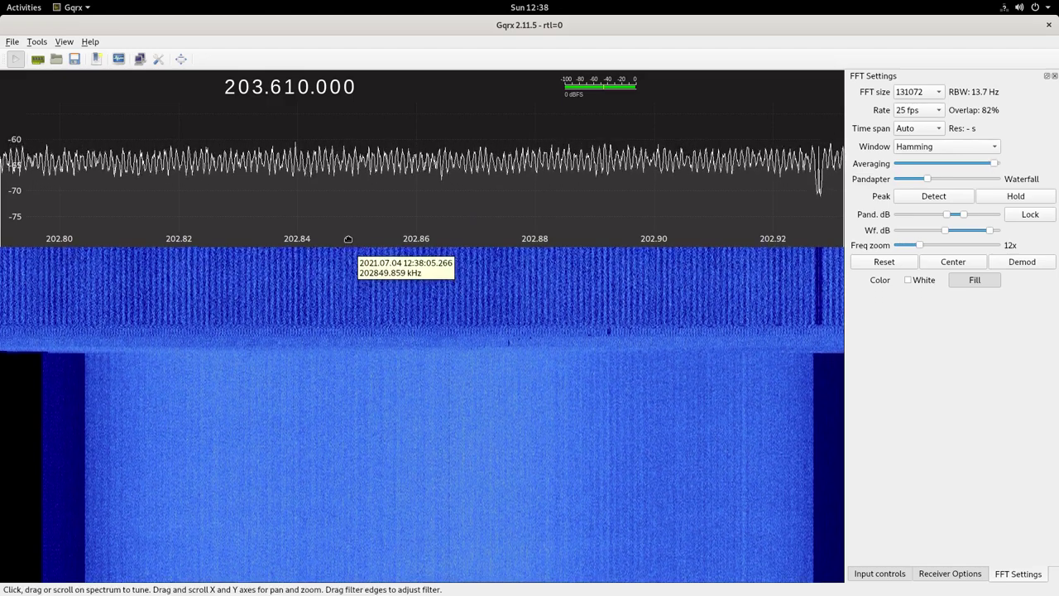
scroll(349, 240, "up", 5)
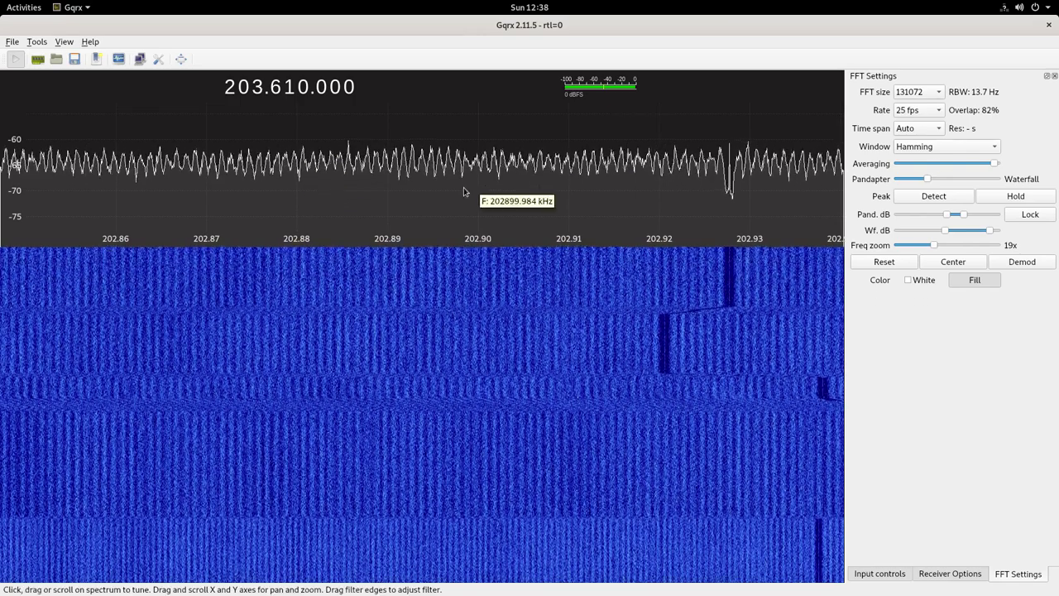
scroll(309, 239, "up", 10)
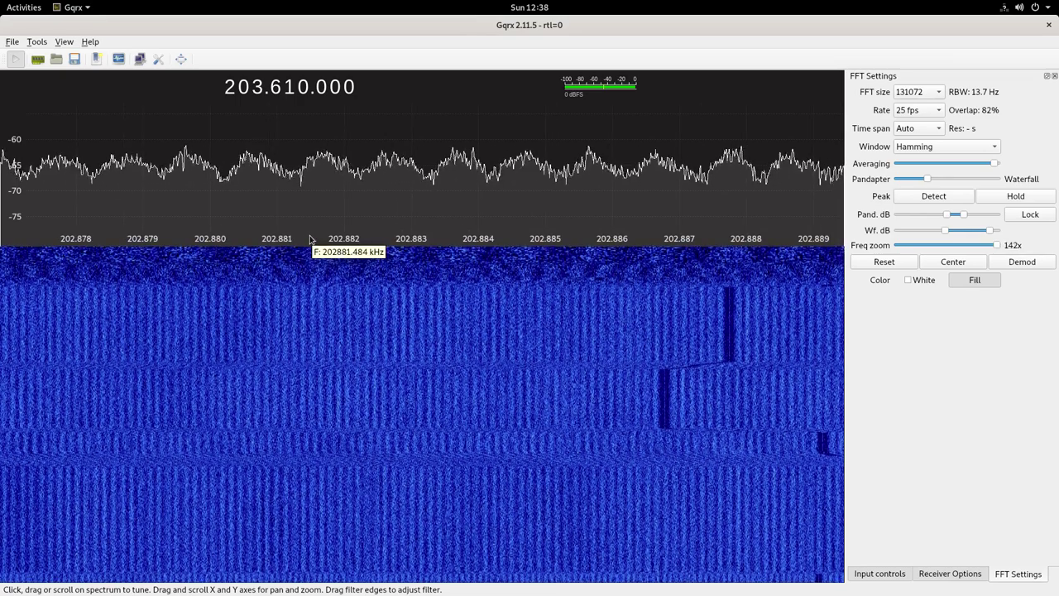
Step: Tune Gqrx to 203.616 MHz, zoom in on the DAB signal, then zoom back out to 2x
scroll(310, 239, "up", 6)
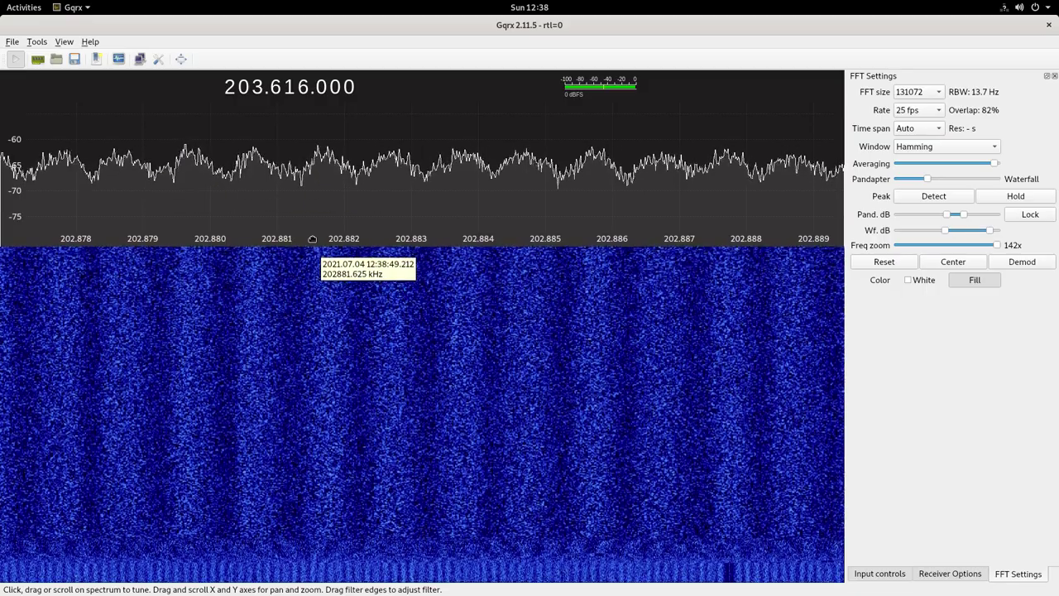
scroll(312, 239, "down", 5)
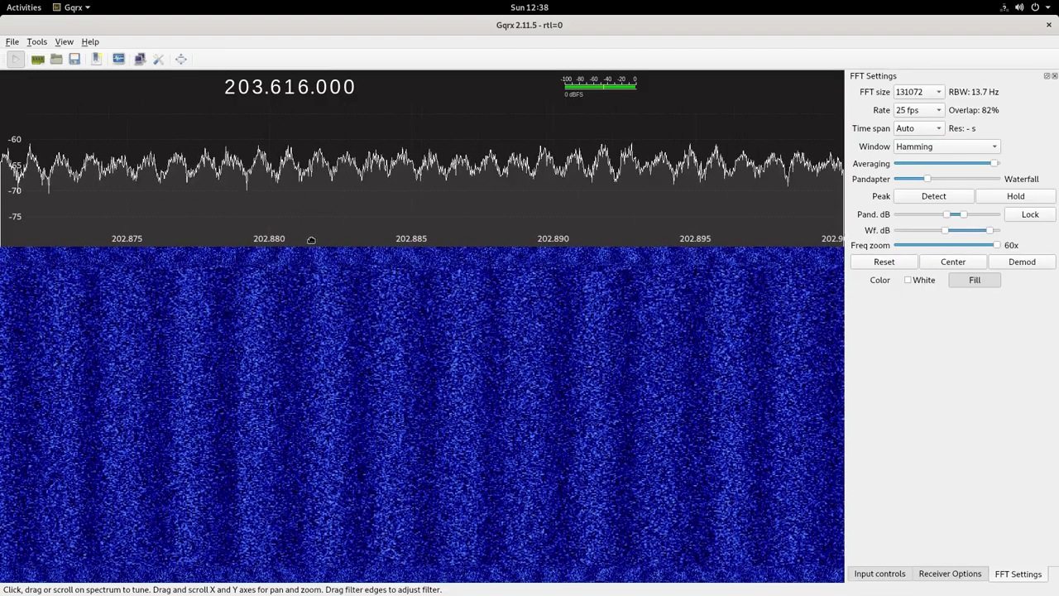
scroll(311, 239, "down", 1)
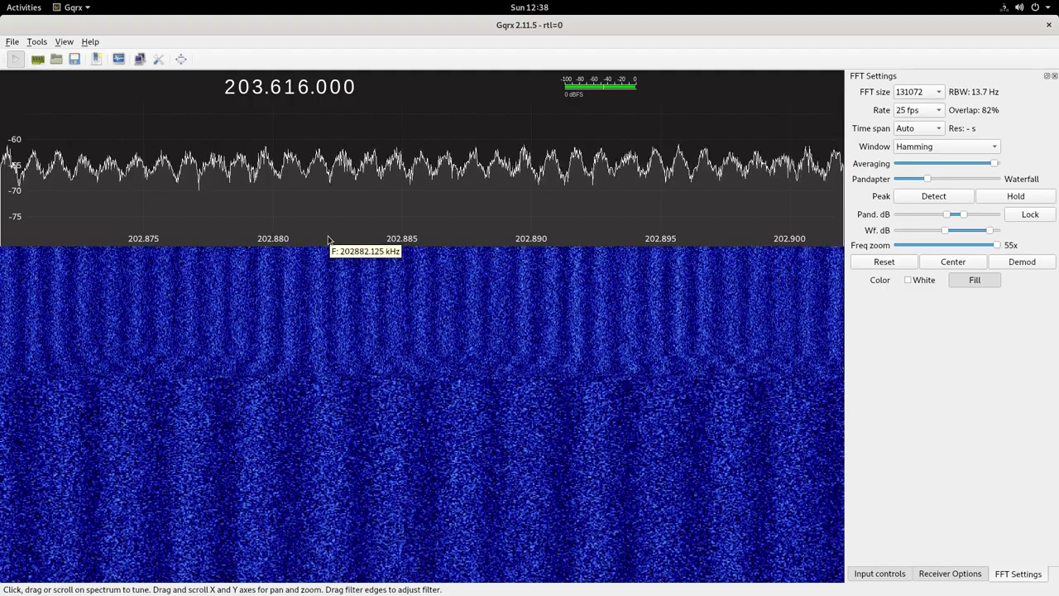
scroll(329, 240, "down", 4)
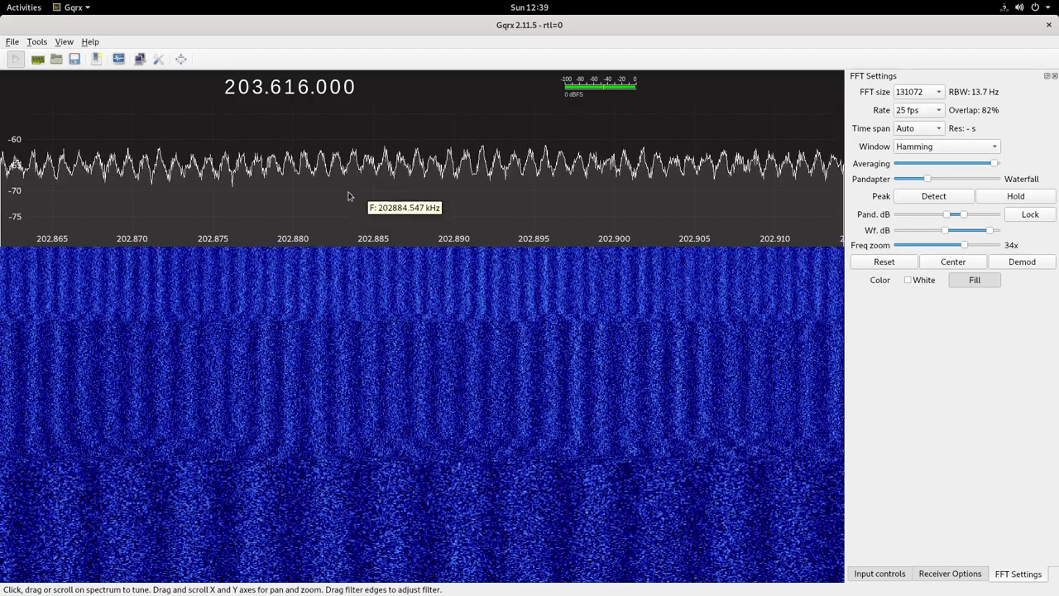
scroll(317, 240, "up", 8)
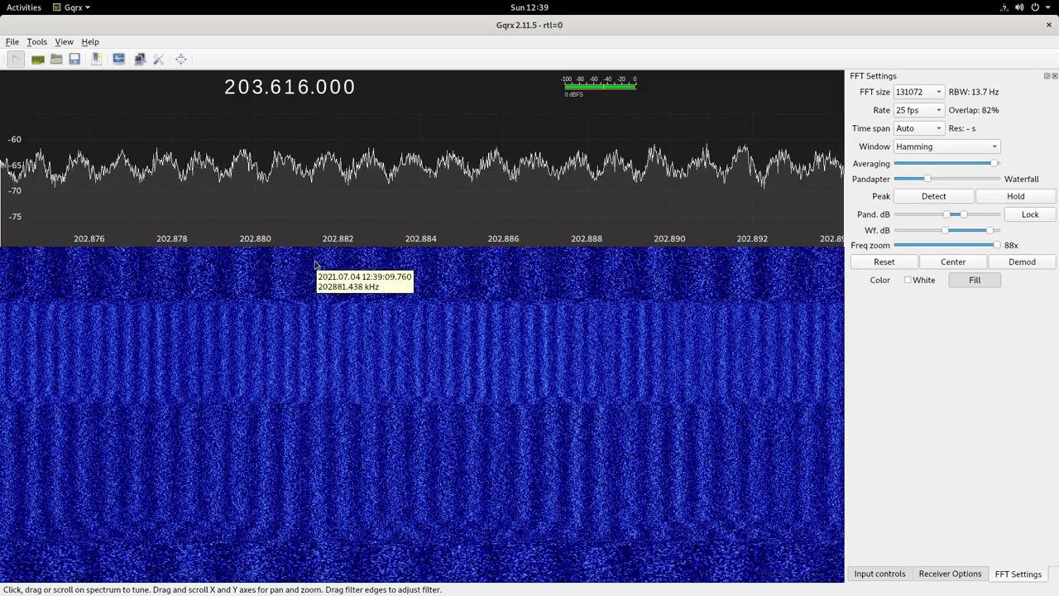
scroll(312, 240, "down", 2)
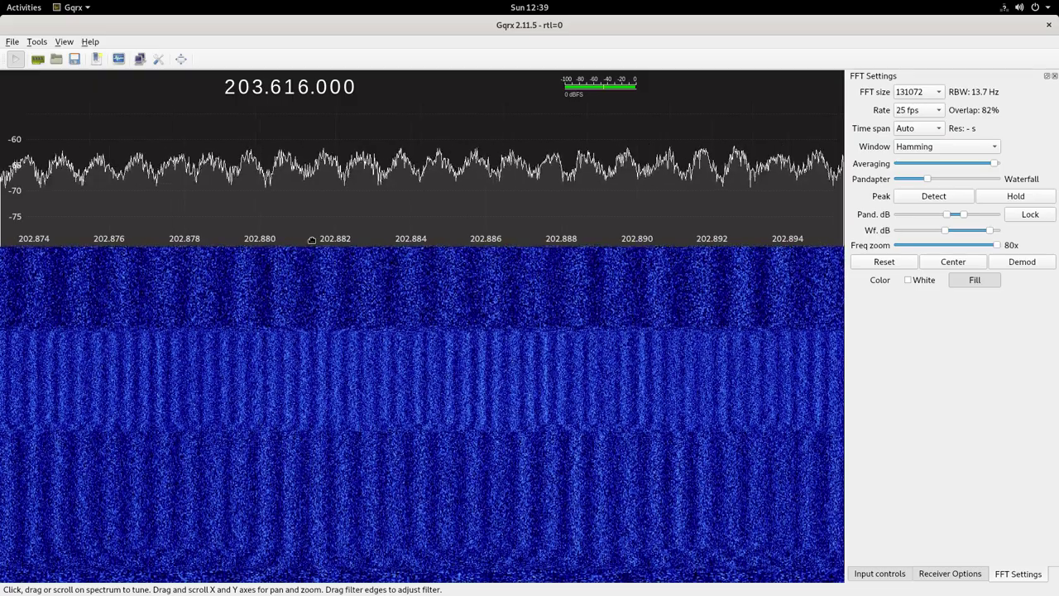
scroll(308, 240, "up", 4)
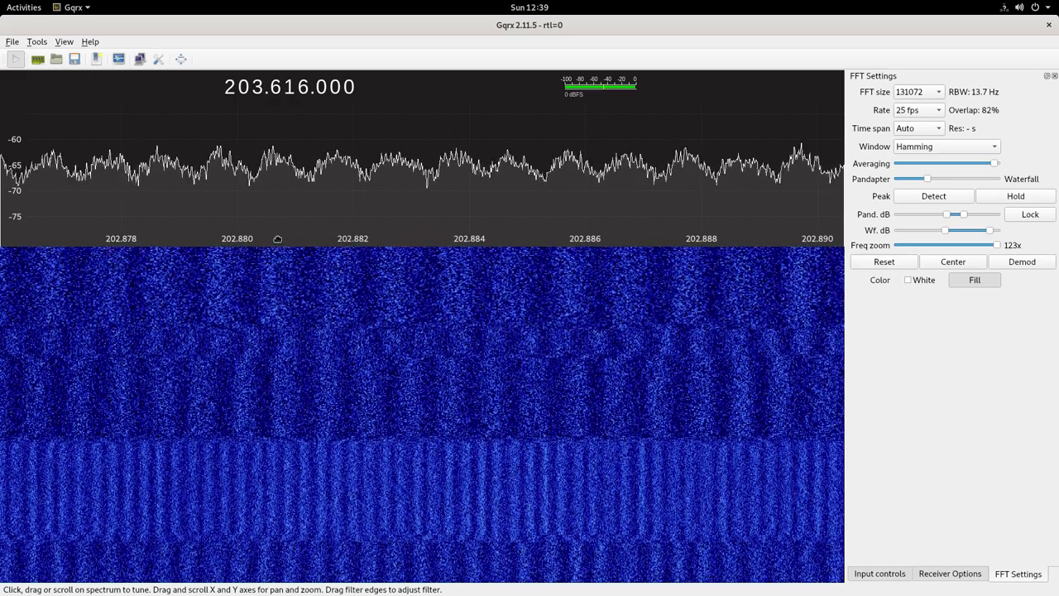
scroll(277, 239, "down", 9)
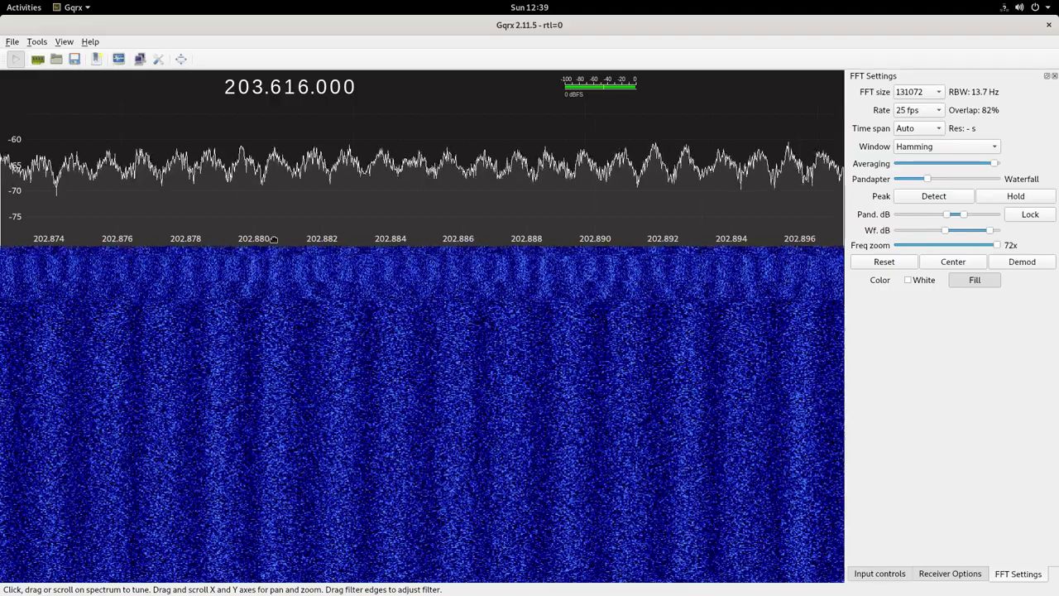
scroll(274, 238, "down", 8)
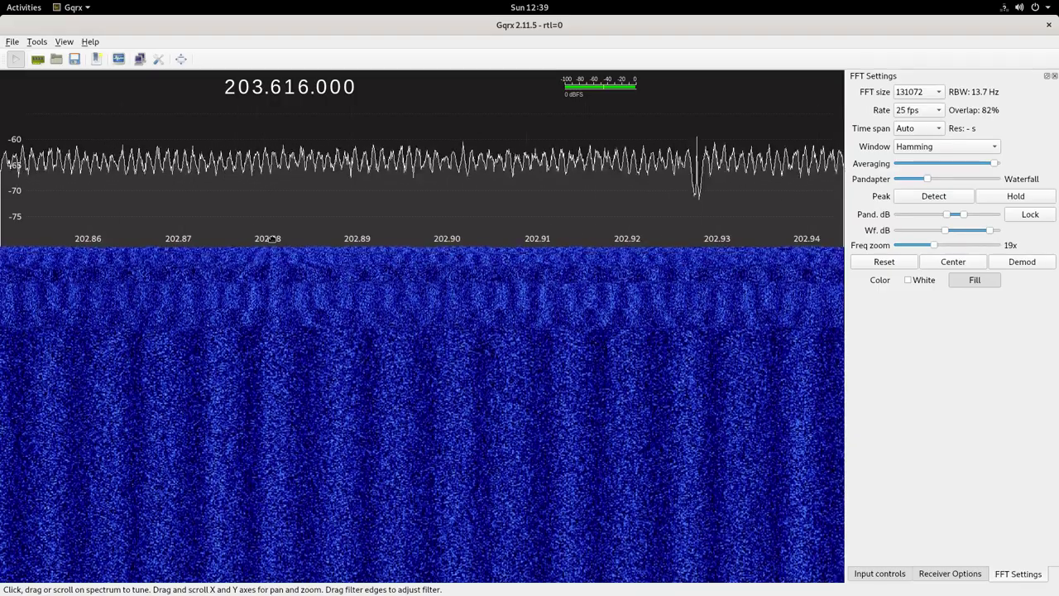
scroll(174, 239, "down", 8)
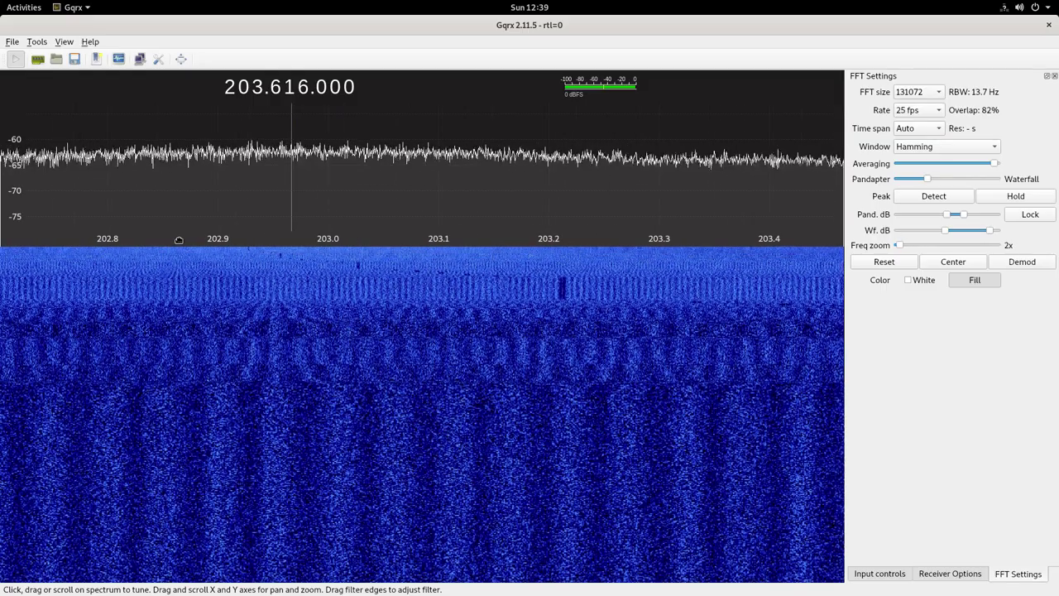
Step: Zoom the Gqrx spectrum out to 1x to show the whole DAB block around 203 MHz
scroll(179, 240, "down", 3)
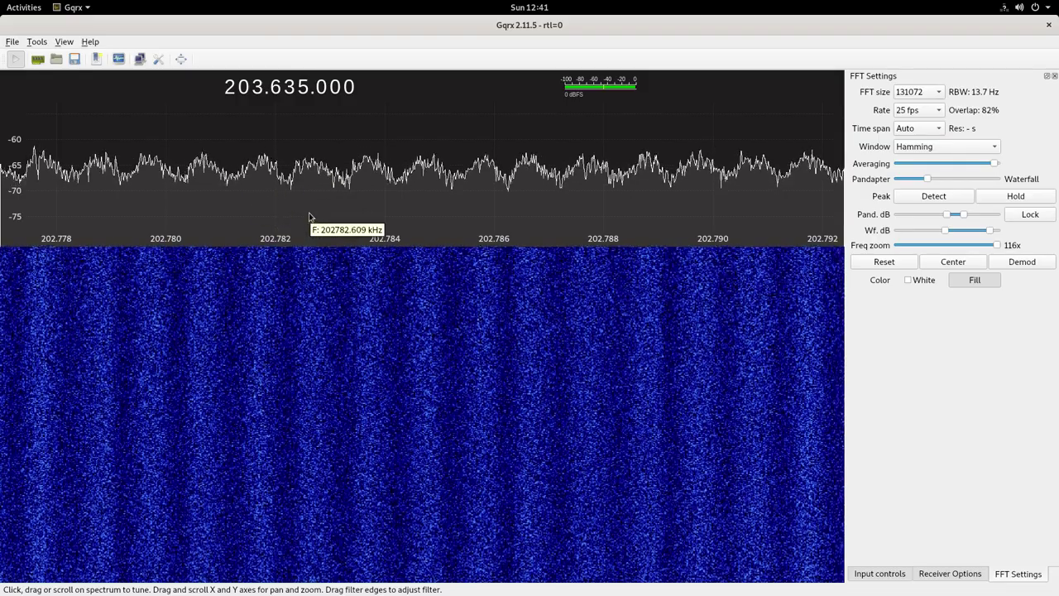
scroll(349, 239, "down", 9)
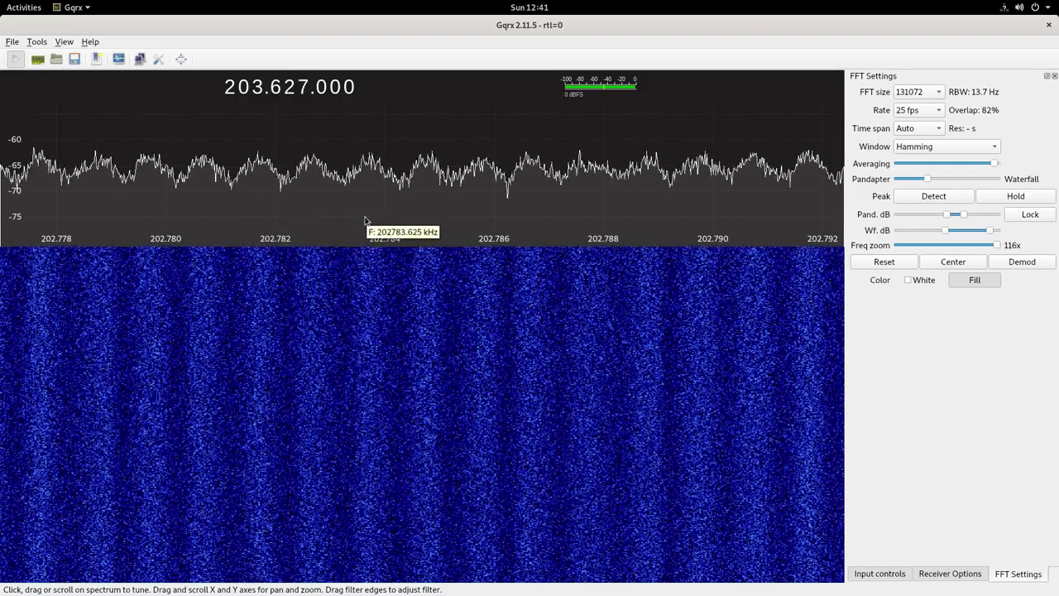
scroll(367, 240, "down", 10)
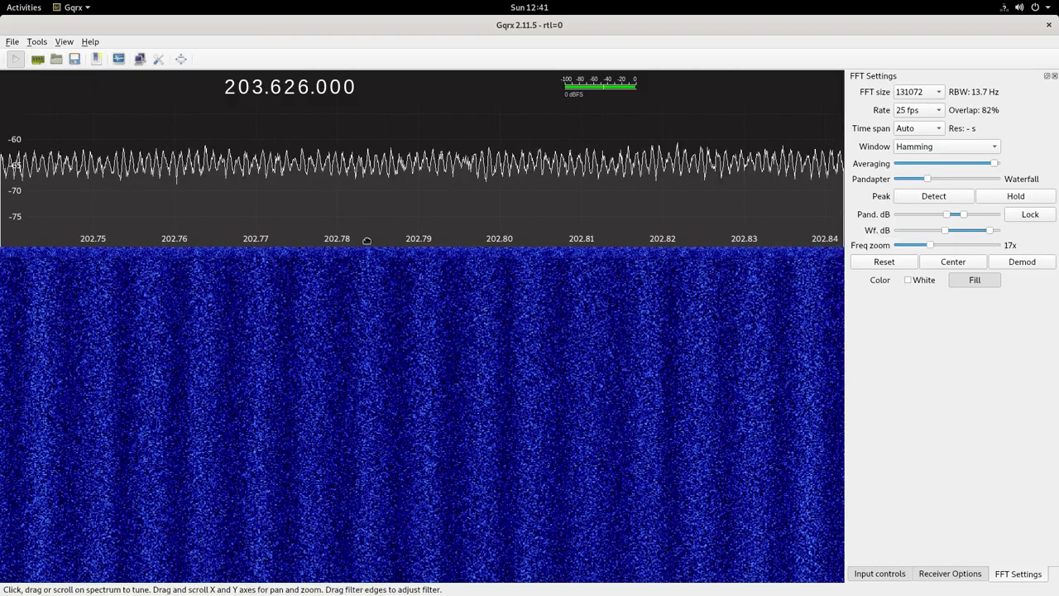
scroll(366, 241, "down", 9)
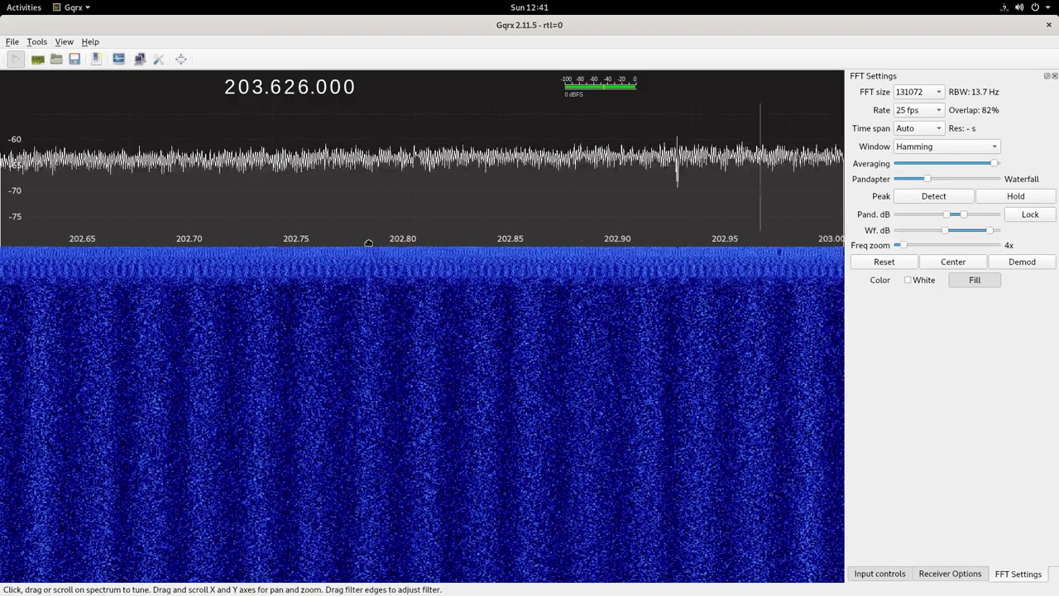
scroll(369, 241, "down", 2)
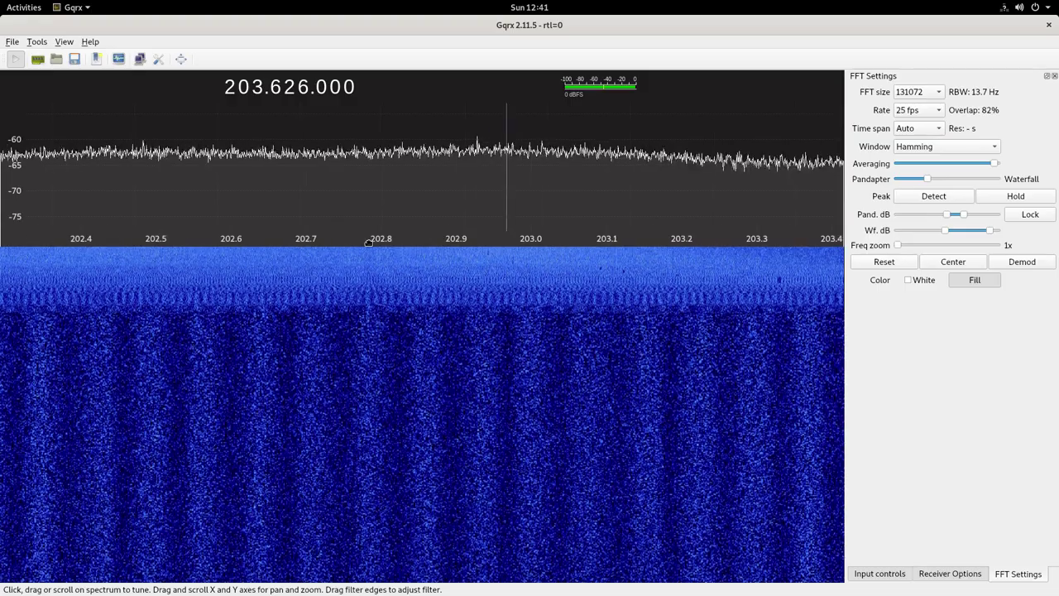
scroll(368, 242, "down", 3)
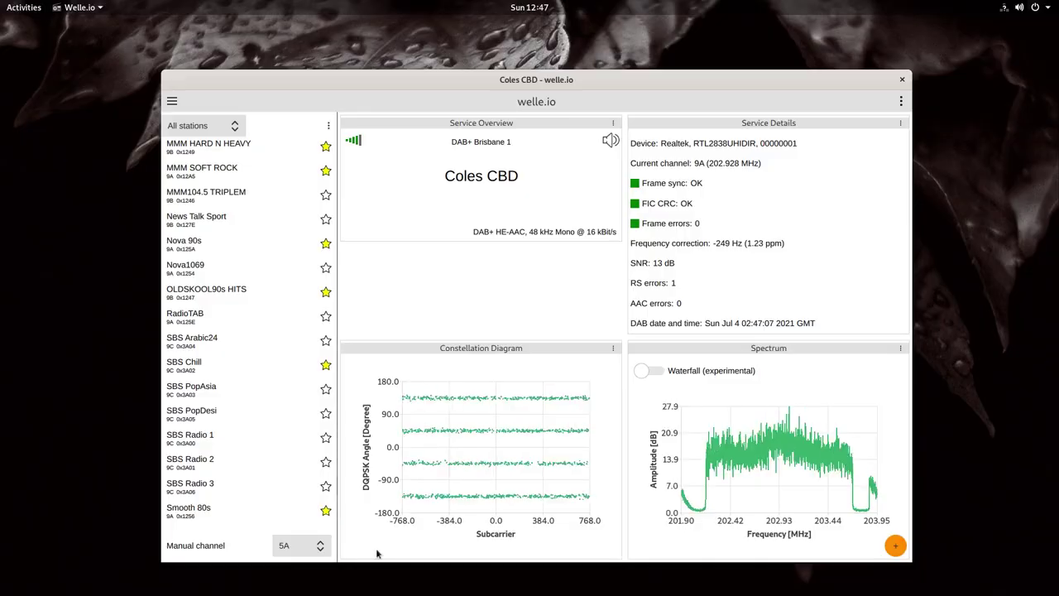
Step: Tune welle.io to channel 9A and play Coles Radio
left_click(317, 548)
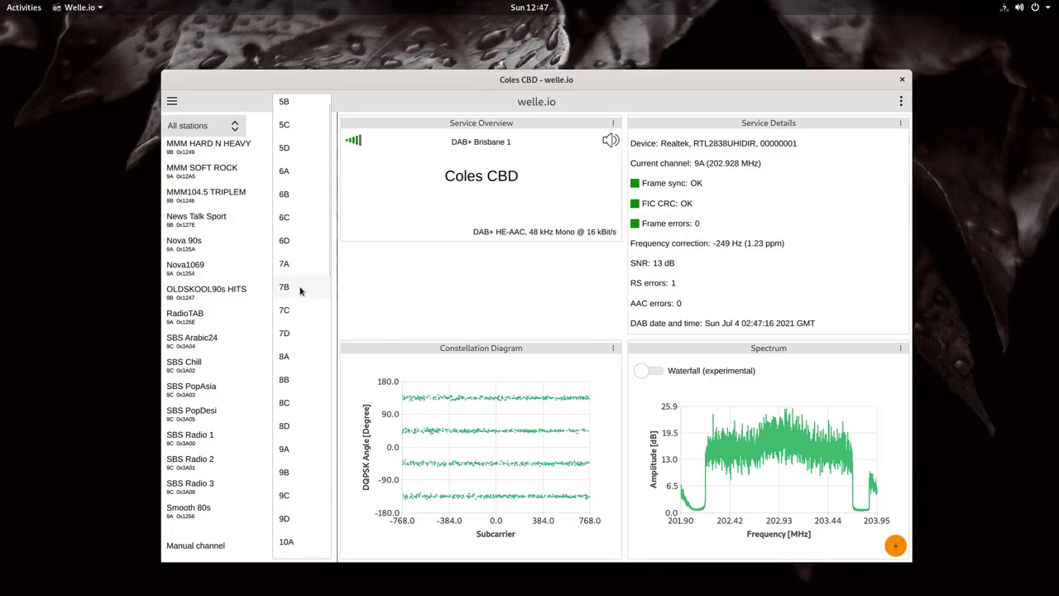
left_click(294, 332)
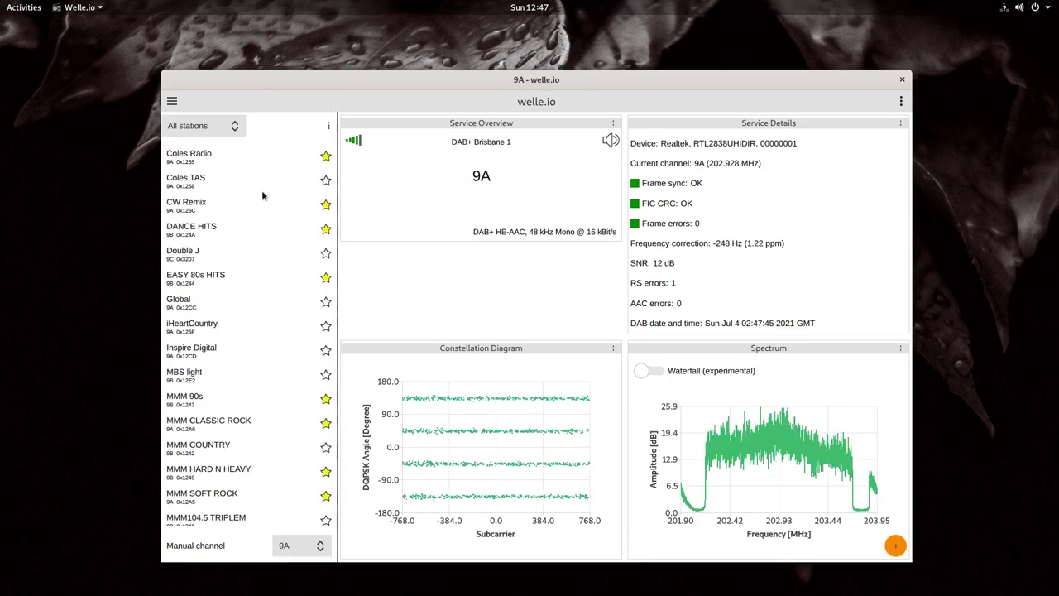
left_click(196, 152)
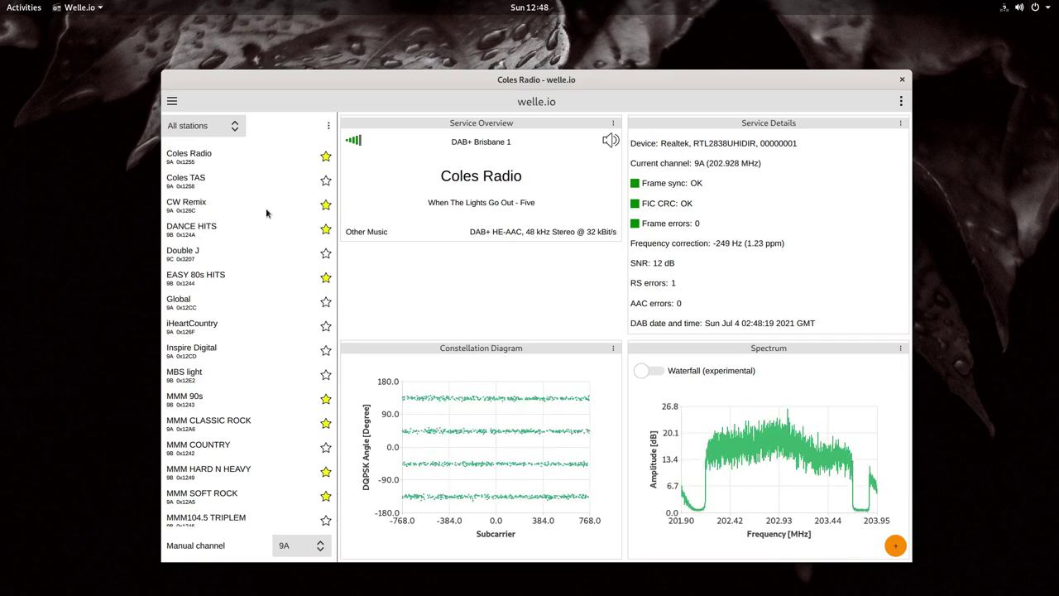
Step: Scroll up the station list and switch playback to 97.3 90s
scroll(237, 224, "up", 3)
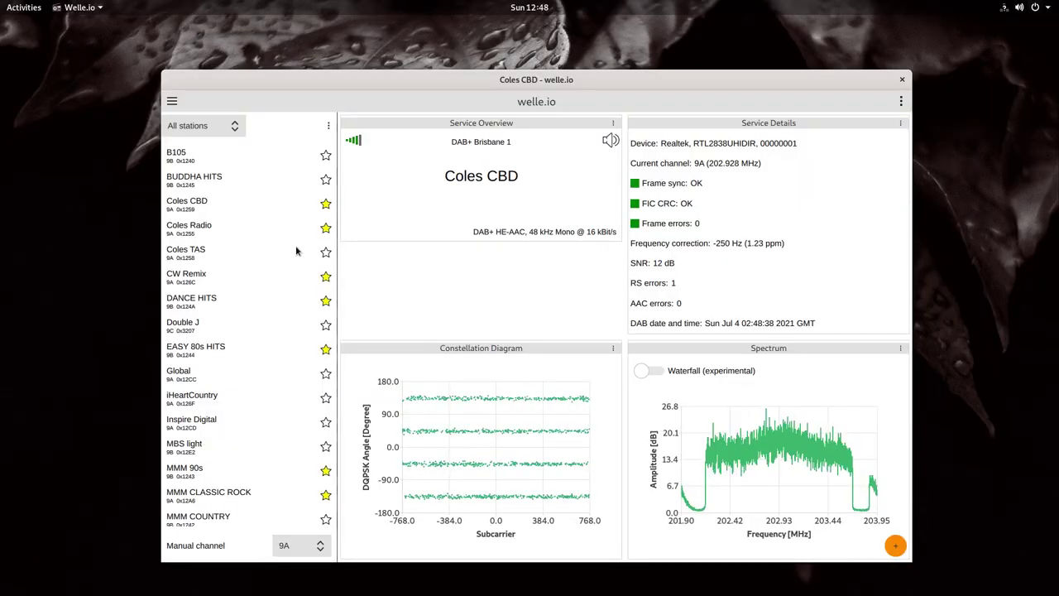
scroll(236, 341, "down", 5)
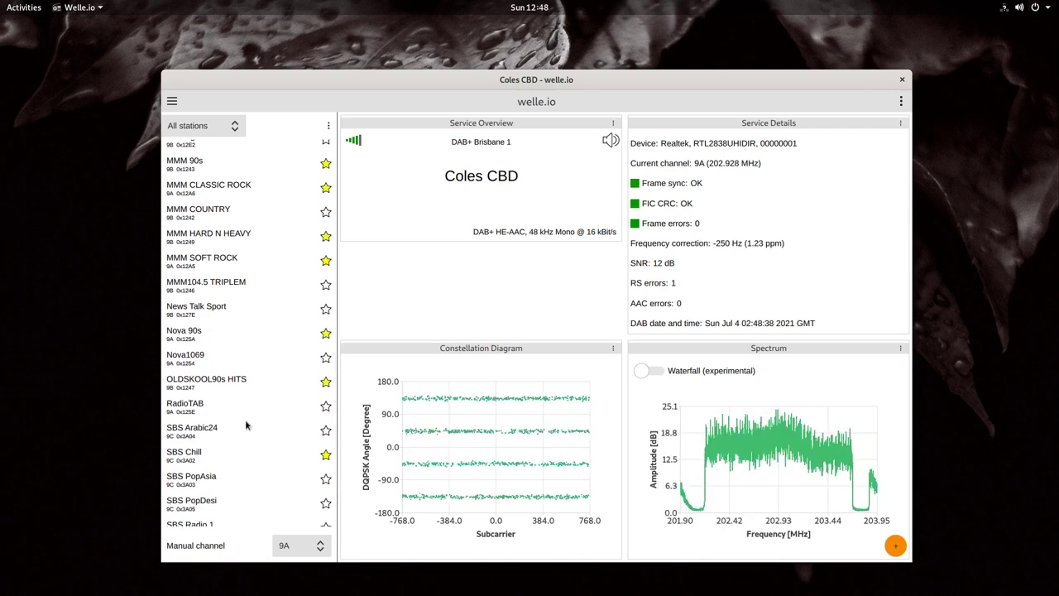
scroll(245, 426, "up", 9)
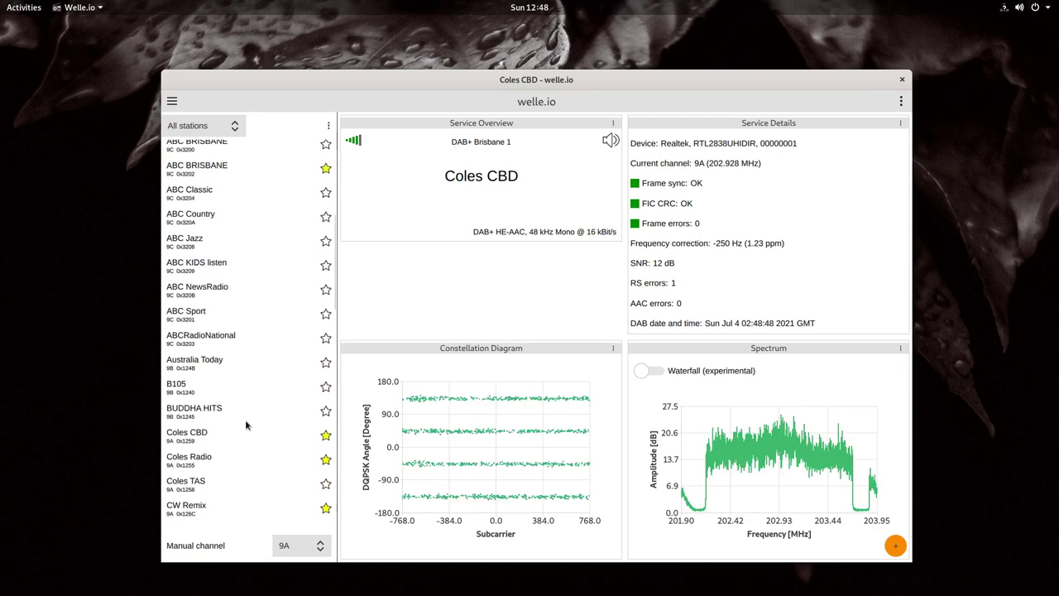
scroll(246, 425, "up", 4)
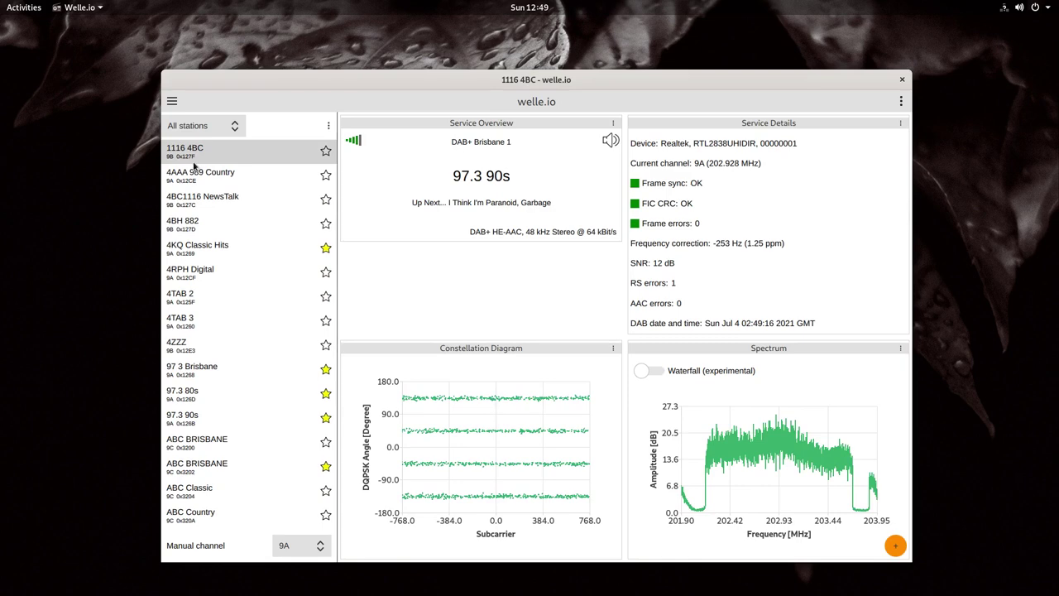
Step: Play 1116 4BC in welle.io, then close the welle.io window
left_click(195, 165)
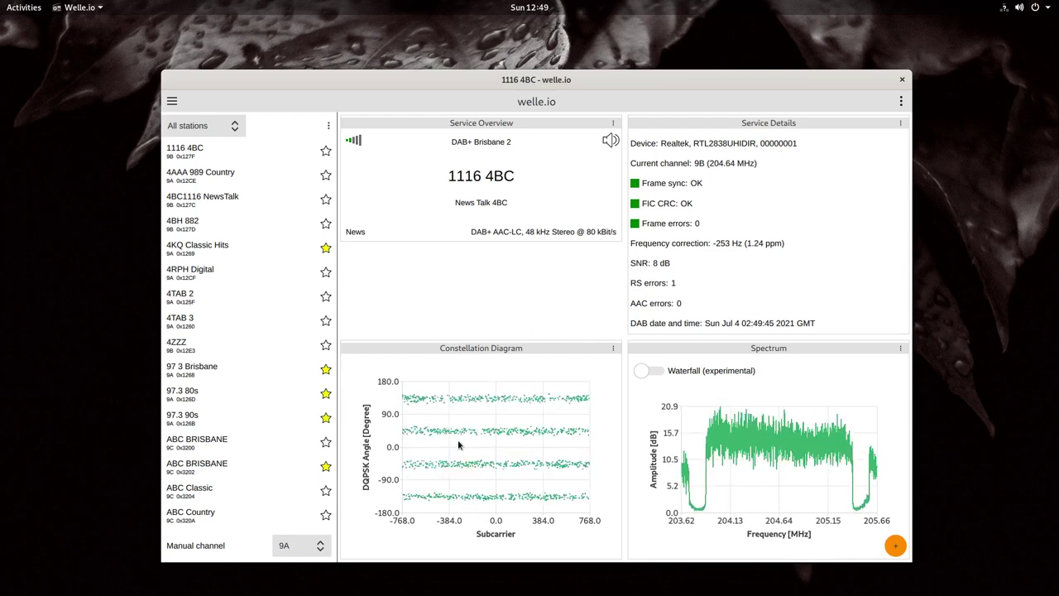
left_click(902, 80)
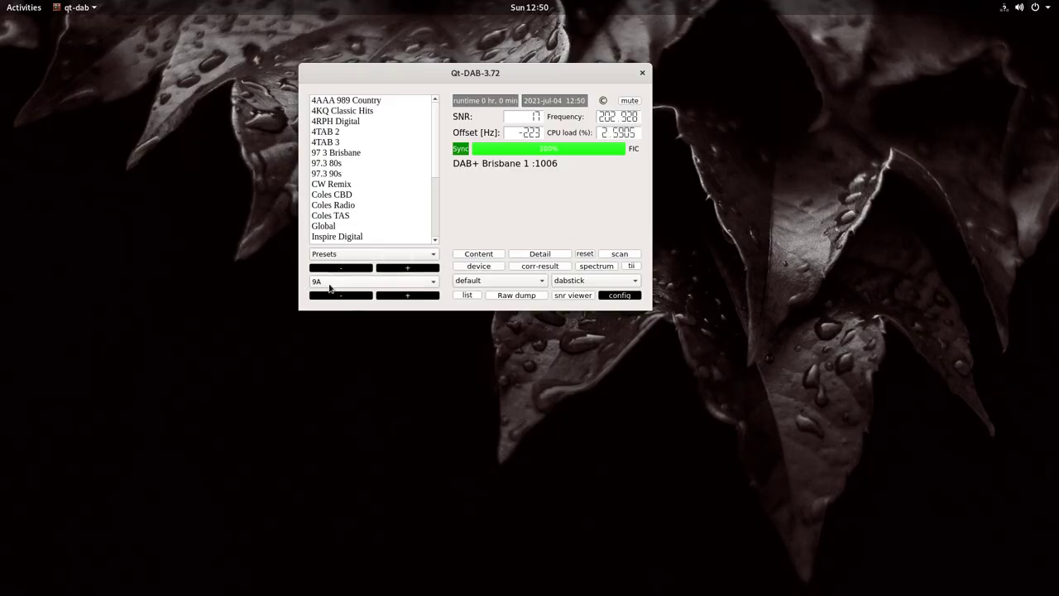
Step: Keep channel 9A, enlarge the window, play Coles CBD, and show the spectrum scope full screen
left_click(330, 287)
left_click(330, 285)
mouse_move(474, 308)
left_mouse_down()
mouse_move(474, 469)
mouse_move(474, 439)
left_mouse_up()
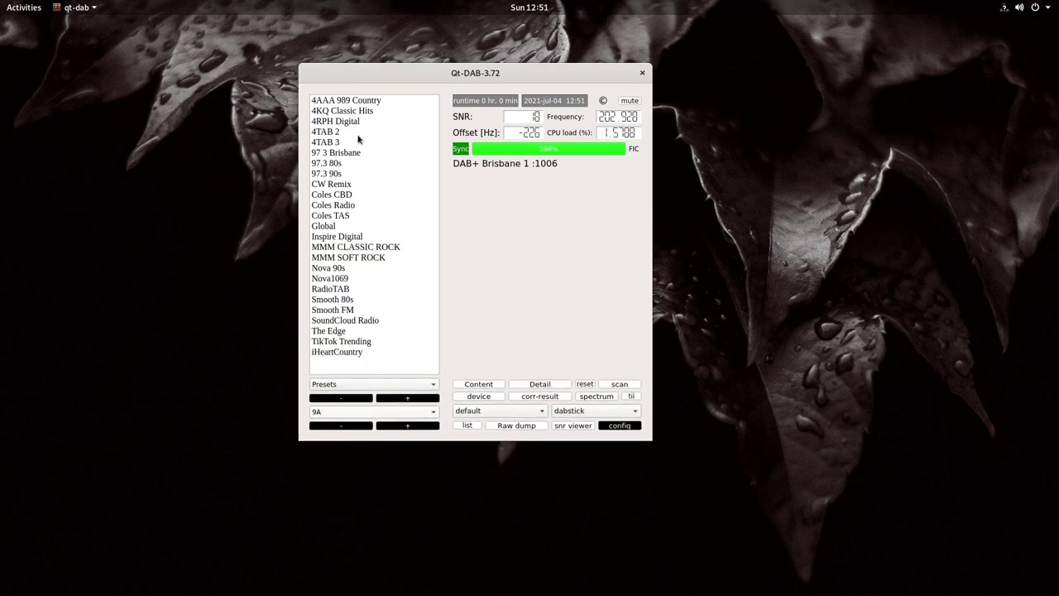
left_click(333, 196)
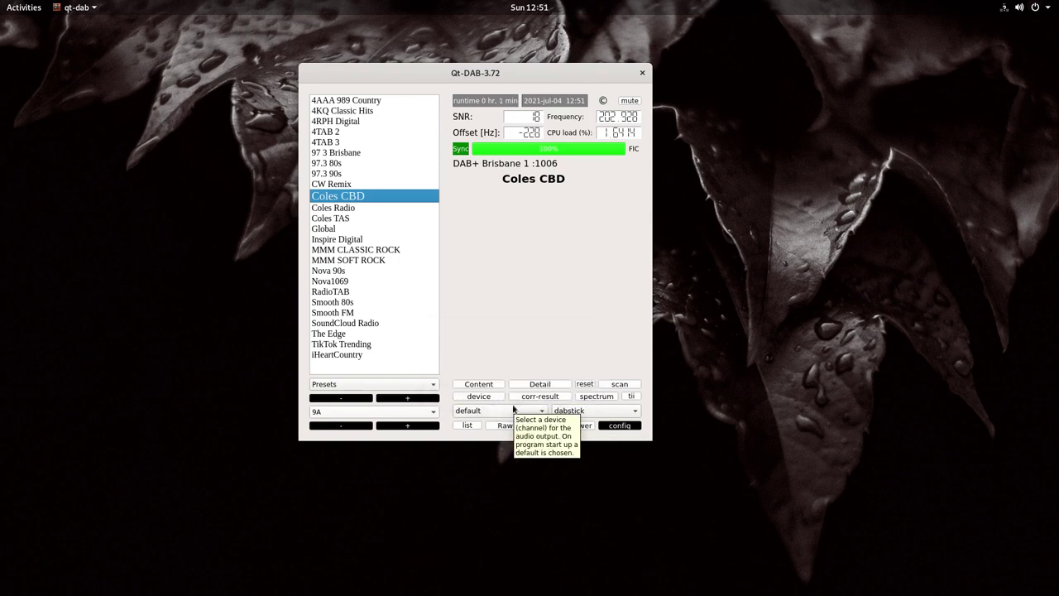
left_click(586, 397)
double_click(554, 451)
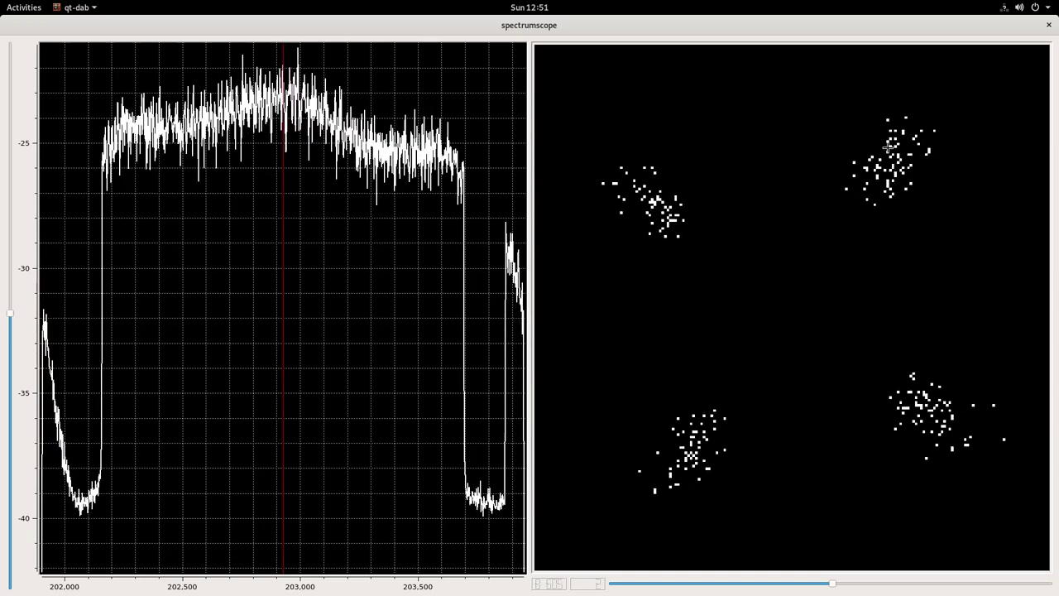
Step: Return to Qt-DAB's main window with Coles CBD still selected on DAB+ Brisbane 1
mouse_move(888, 146)
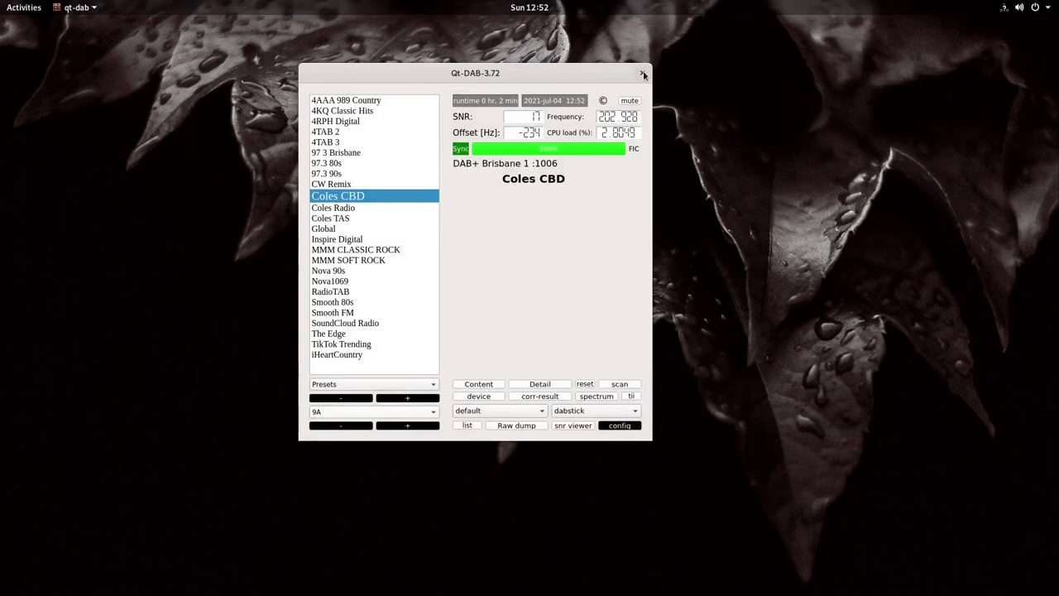
Step: Quit Qt-DAB with confirmation and maximize welle.io playing 1116 4BC on channel 9B
left_click(643, 73)
left_click(451, 273)
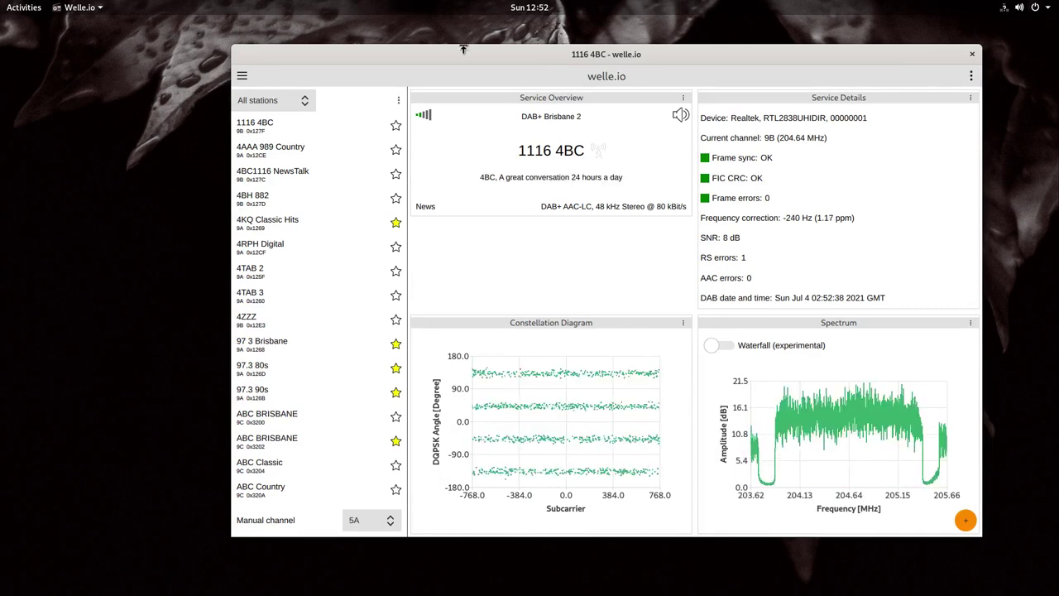
key("super+Up")
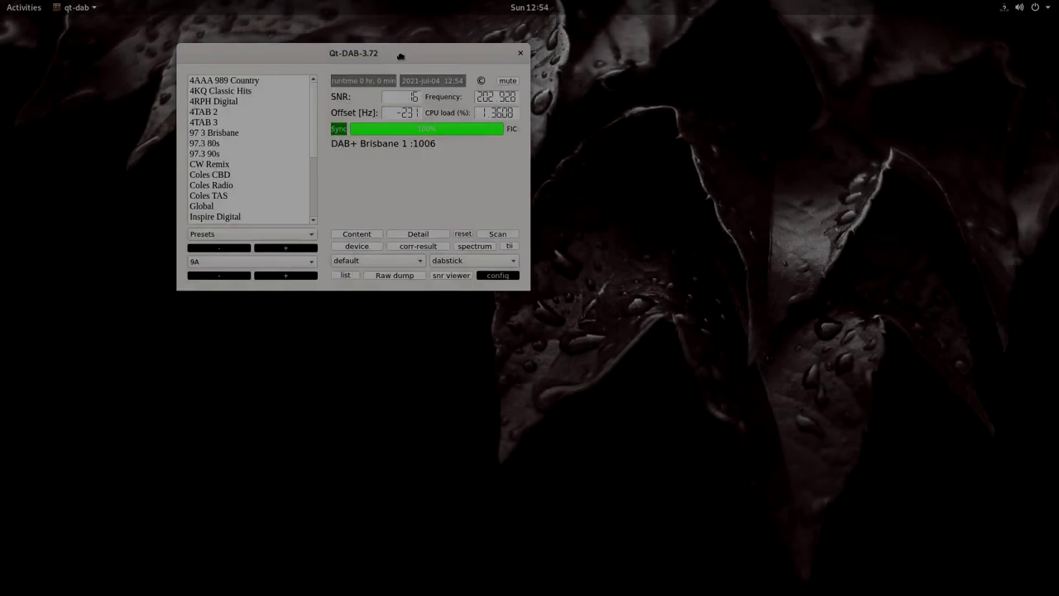
Step: Move Qt-DAB to the screen's right and tune to Smooth FM on DAB+ Brisbane 1
left_click_drag(401, 56, 553, 84)
scroll(427, 209, "down", 4)
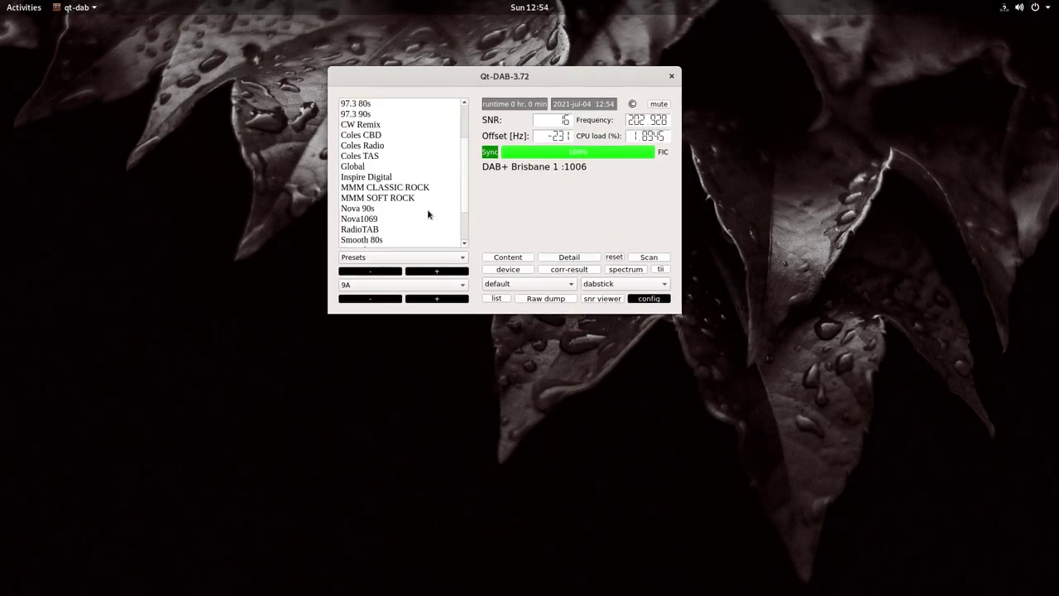
left_click(357, 200)
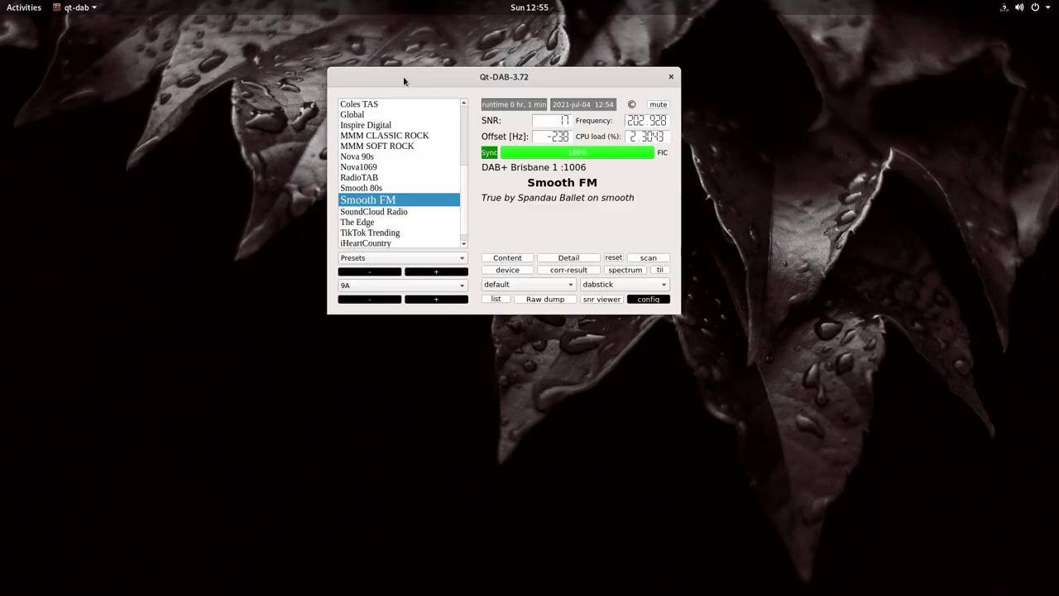
left_click_drag(404, 80, 668, 67)
Step: Open Smooth FM's Technical Details window and move it toward the top left of the screen
left_click(838, 243)
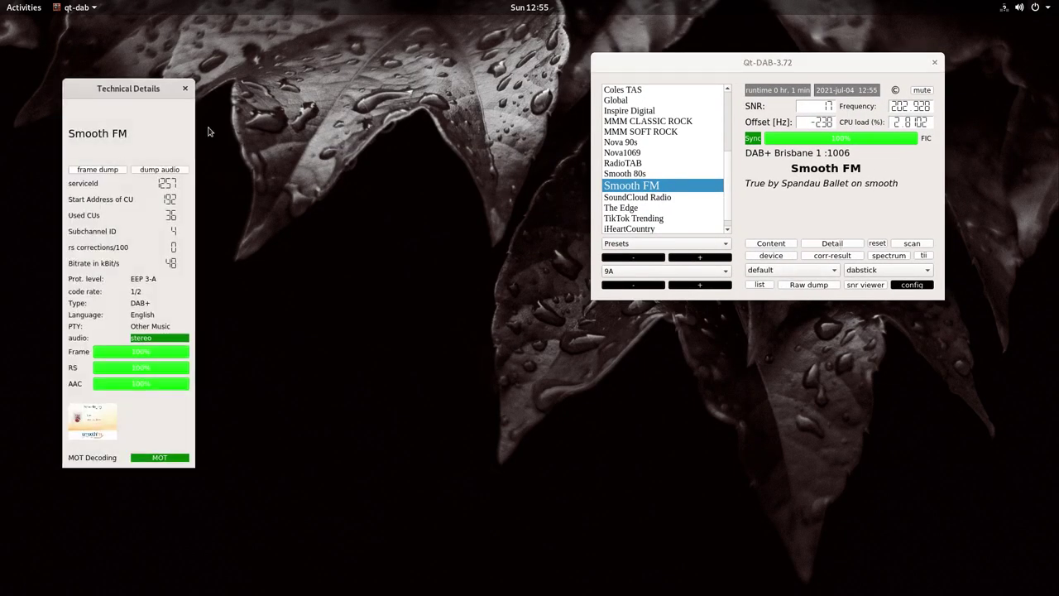
left_click_drag(157, 81, 277, 35)
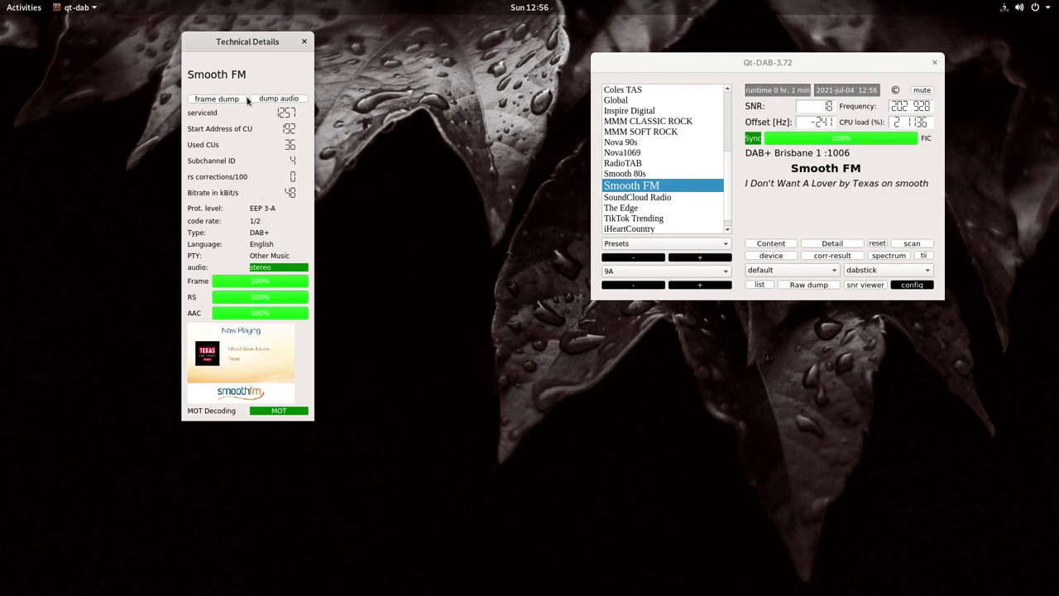
Step: Save a Smooth FM AAC frame dump under the default .aac name in dab/yt, then go to the terminal
left_click(221, 98)
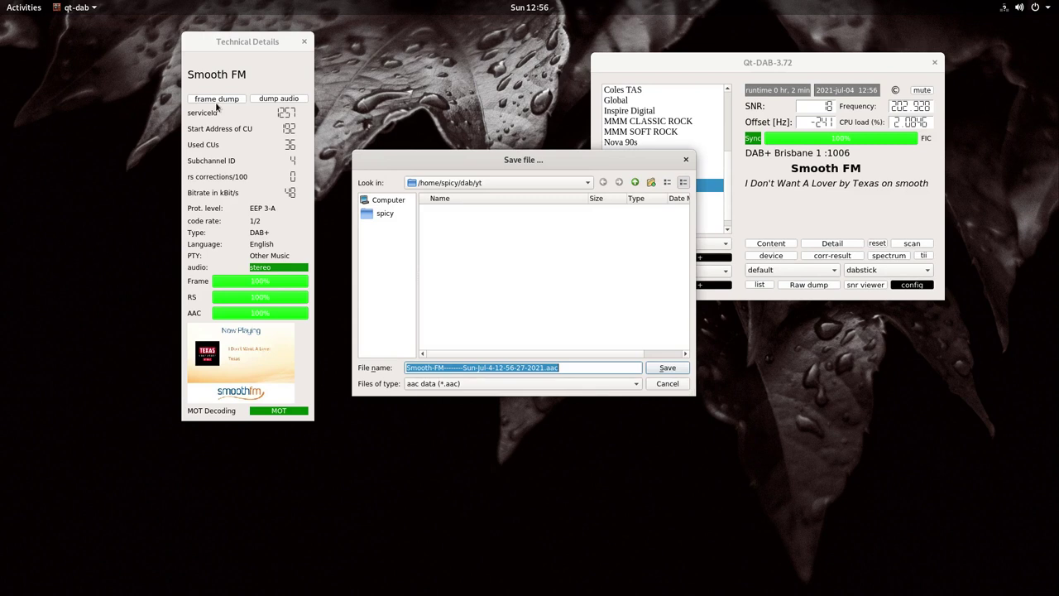
left_click(668, 367)
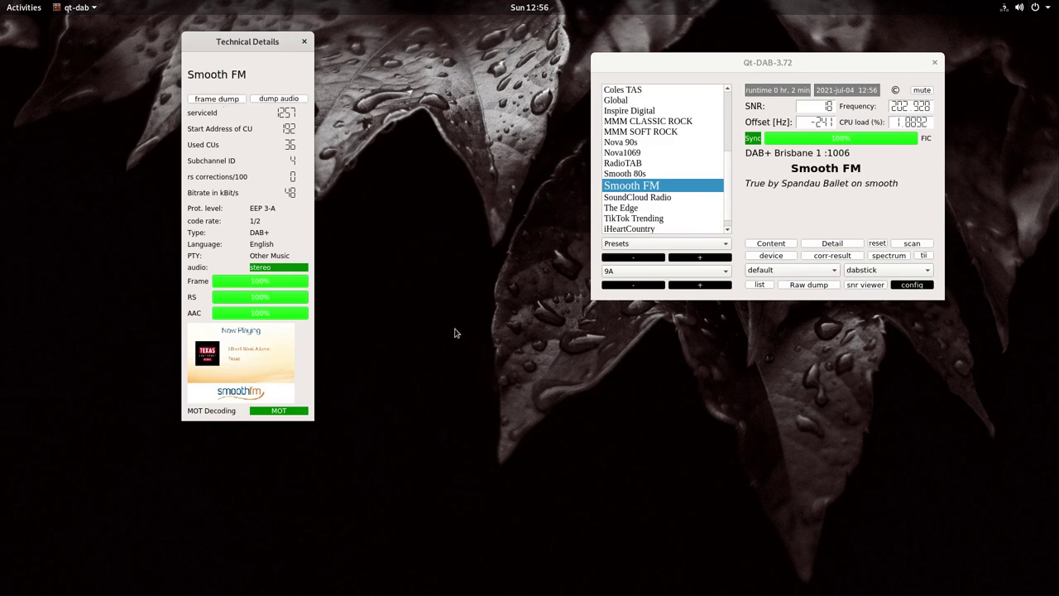
key("alt+Tab")
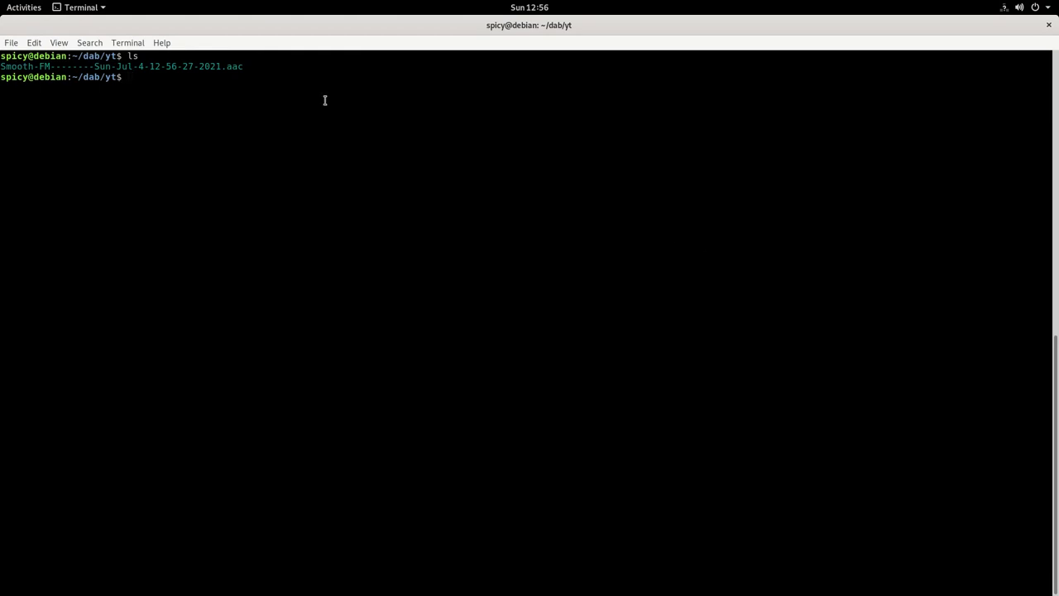
Step: Run mediainfo on the .aac dump and highlight its AAC LC SBR format, channel layout, 48.0 kHz rate and variable bit rate
left_click_drag(240, 66, 570, 147)
key("Return")
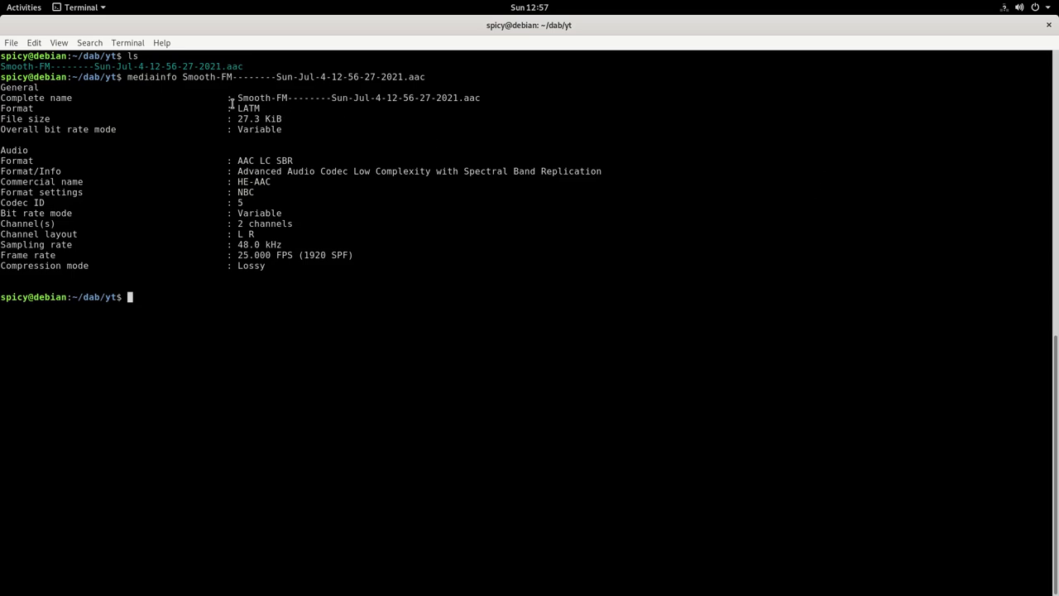
left_click_drag(249, 109, 295, 162)
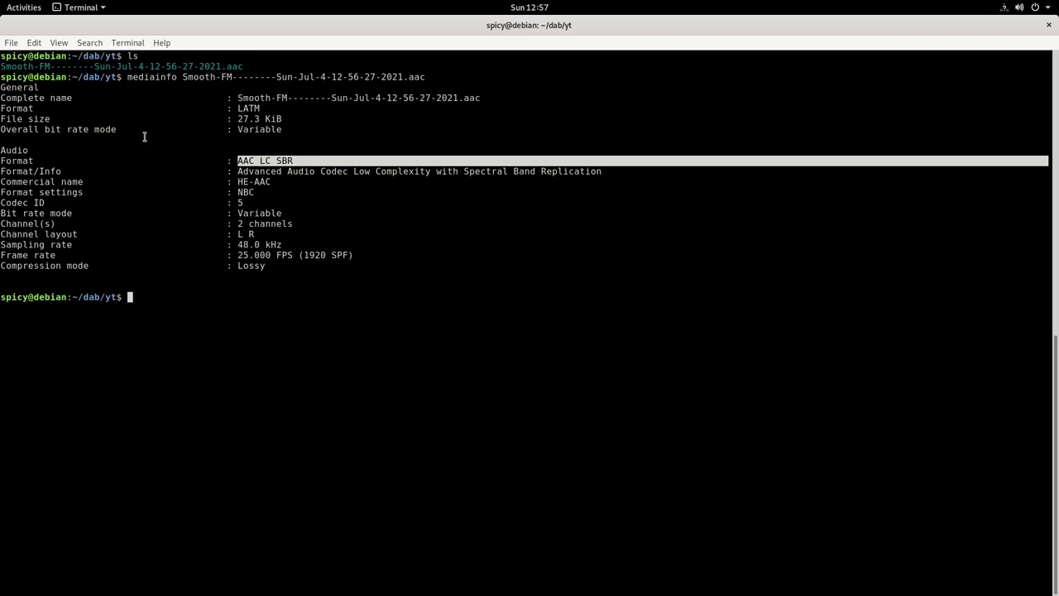
left_click_drag(605, 171, 232, 168)
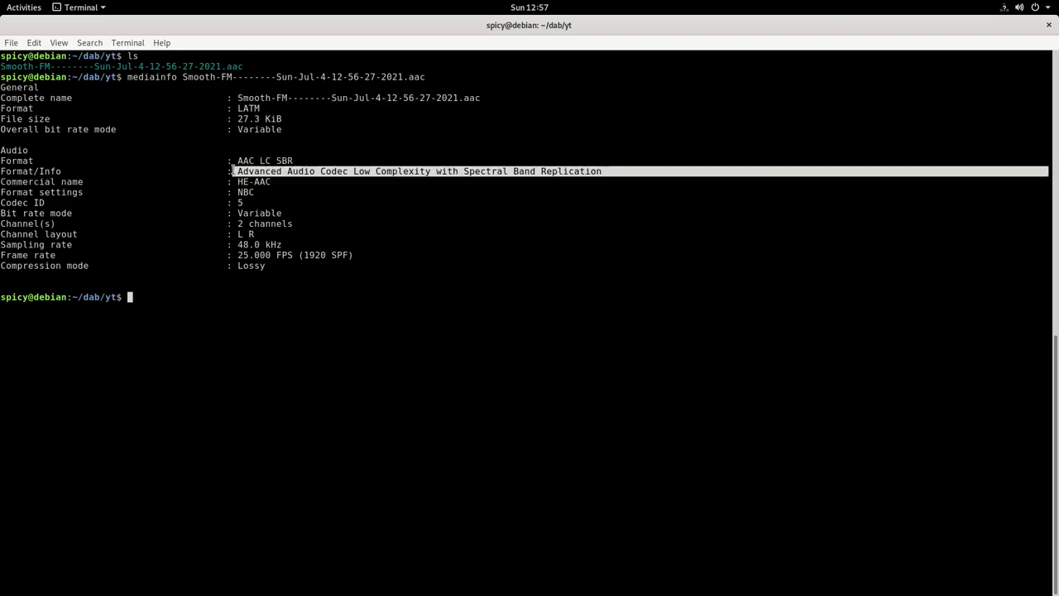
left_click_drag(234, 234, 298, 244)
left_click(365, 217)
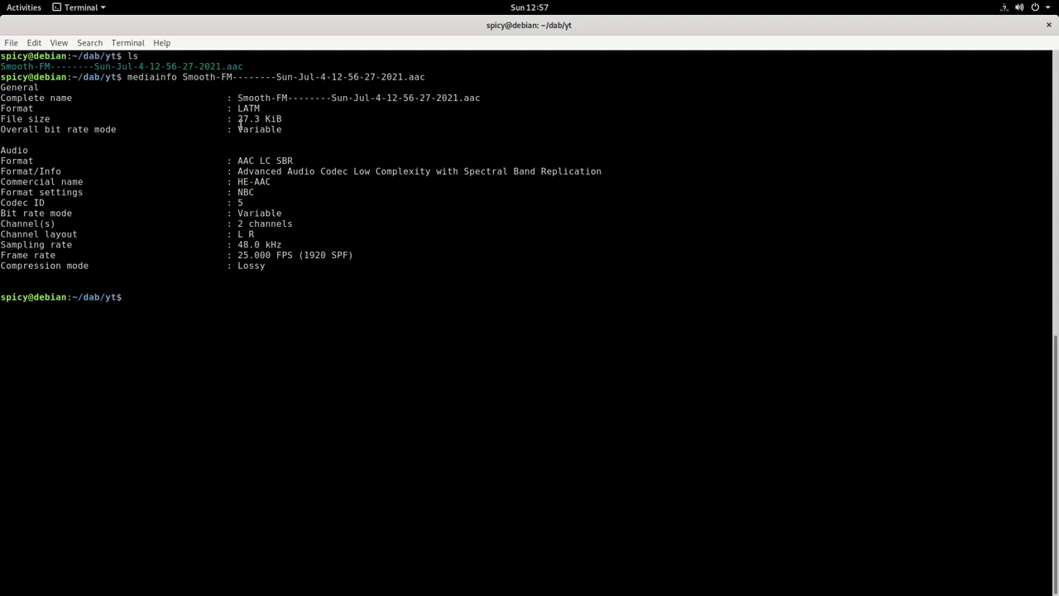
left_click_drag(236, 129, 319, 143)
Step: Clear the terminal selection and leave the terminal to bring Qt-DAB back to the front
left_click(319, 143)
key("alt+Tab")
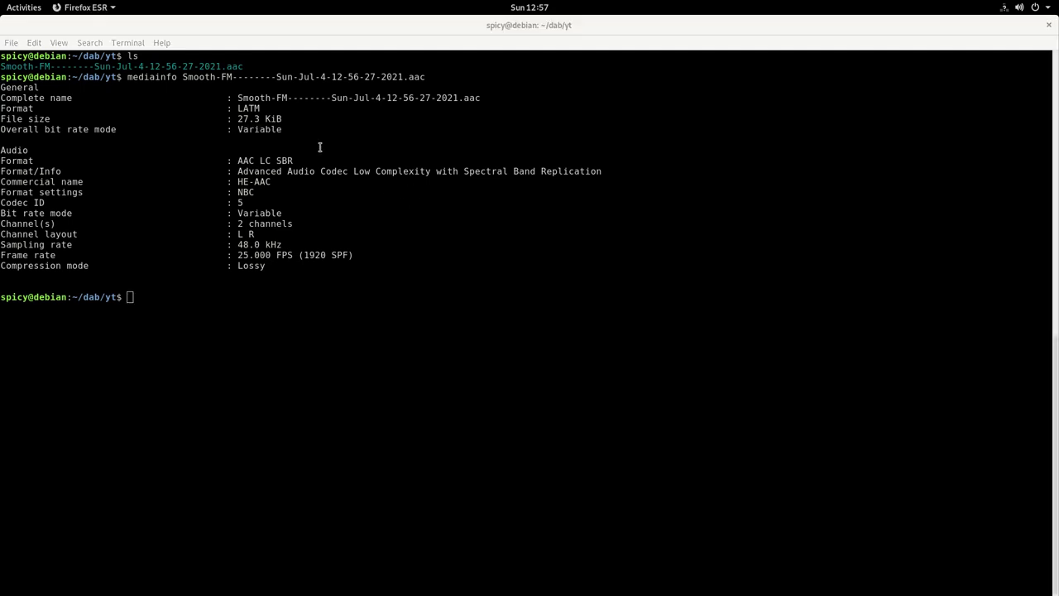
key("alt+Tab")
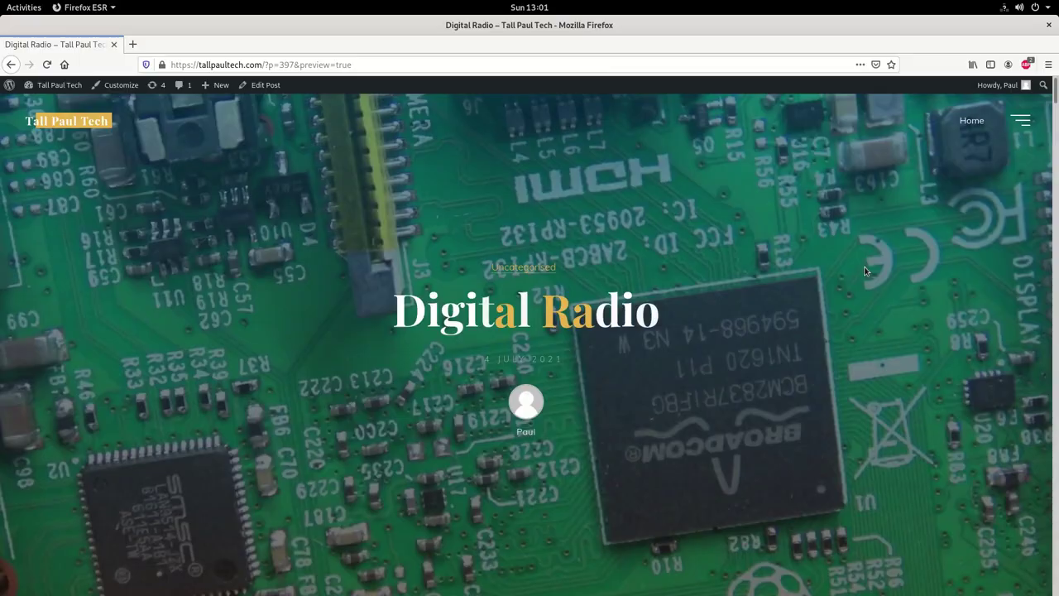
Step: Scroll the Digital Radio post past the spectrum screenshots down to the SDR hardware section with the USB dongles
scroll(865, 271, "down", 15)
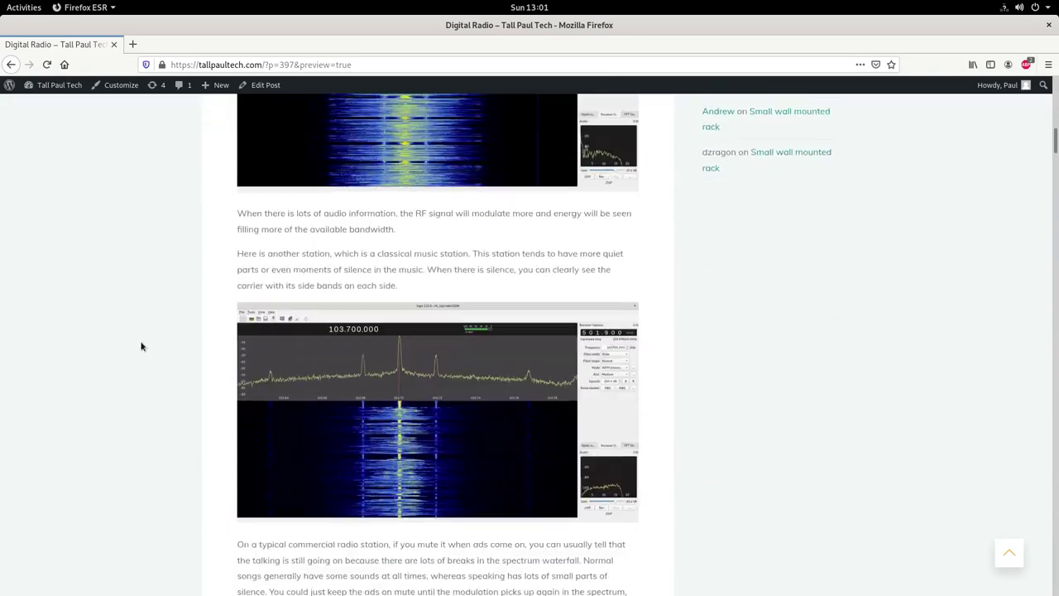
scroll(139, 339, "down", 20)
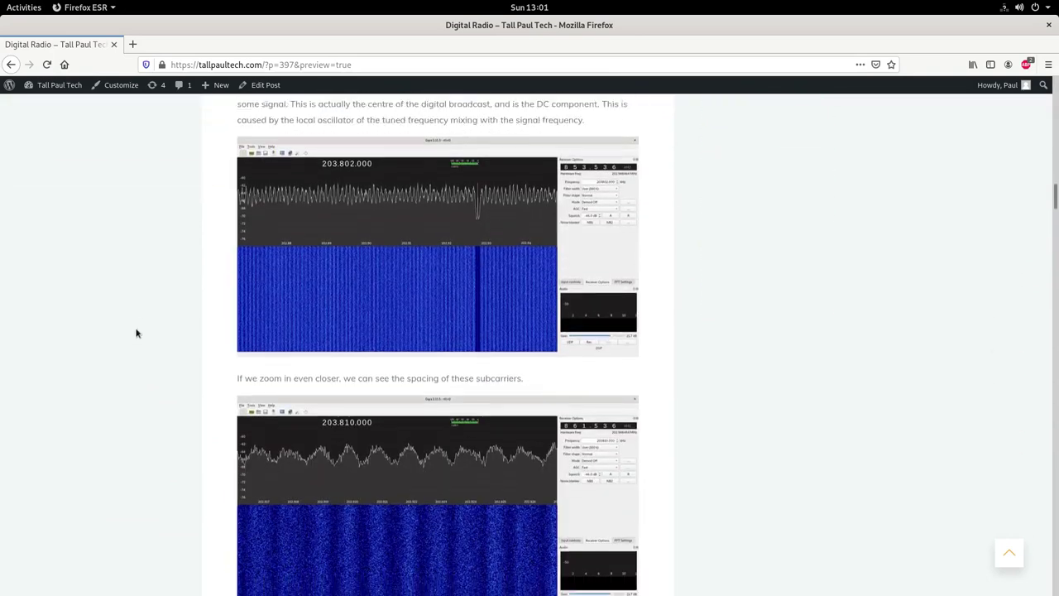
scroll(138, 334, "down", 20)
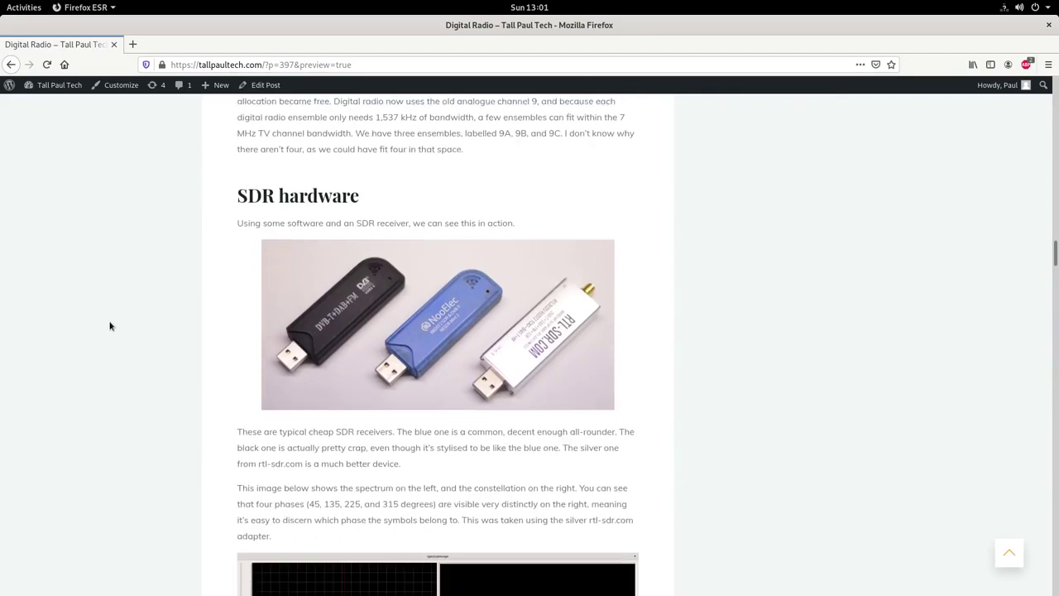
scroll(106, 286, "down", 8)
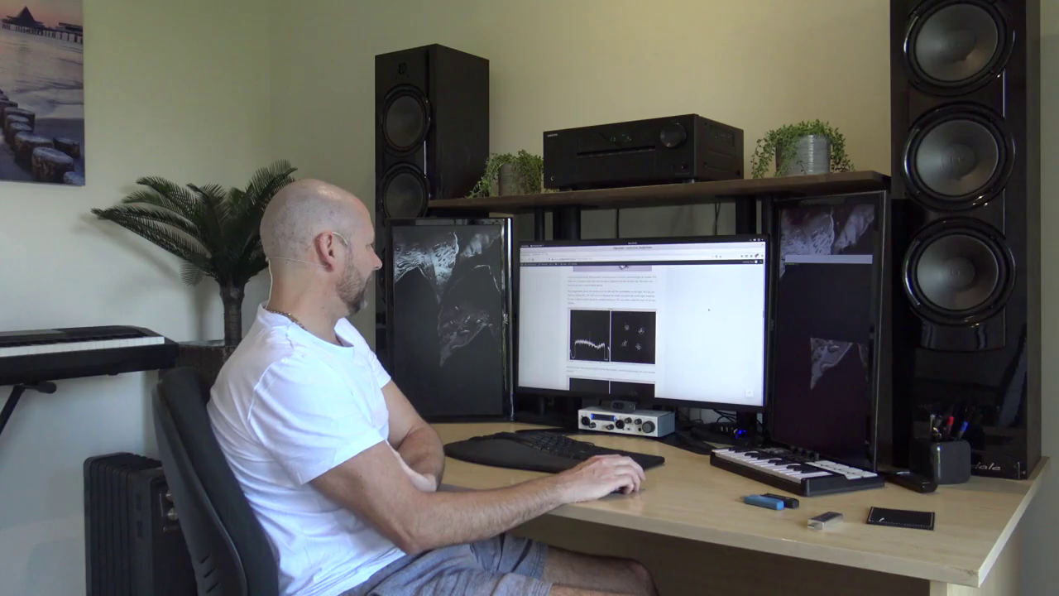
scroll(562, 338, "down", 5)
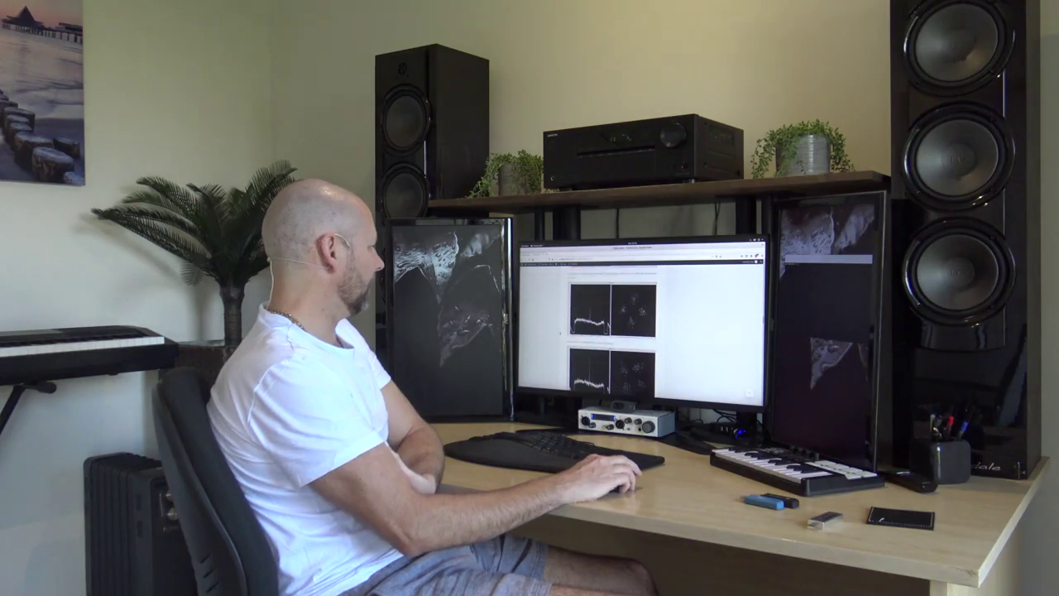
scroll(549, 340, "down", 5)
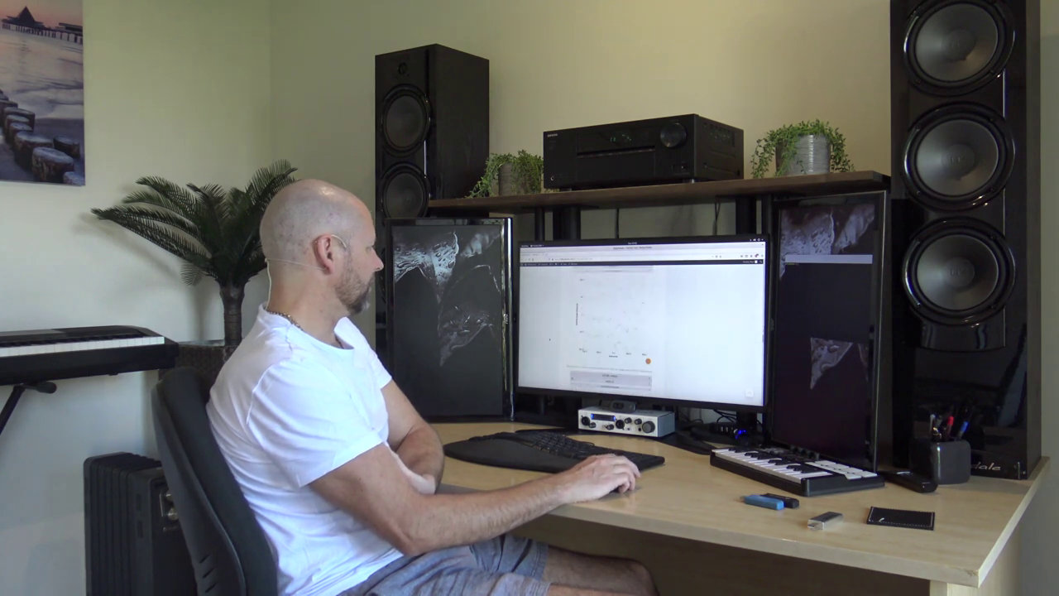